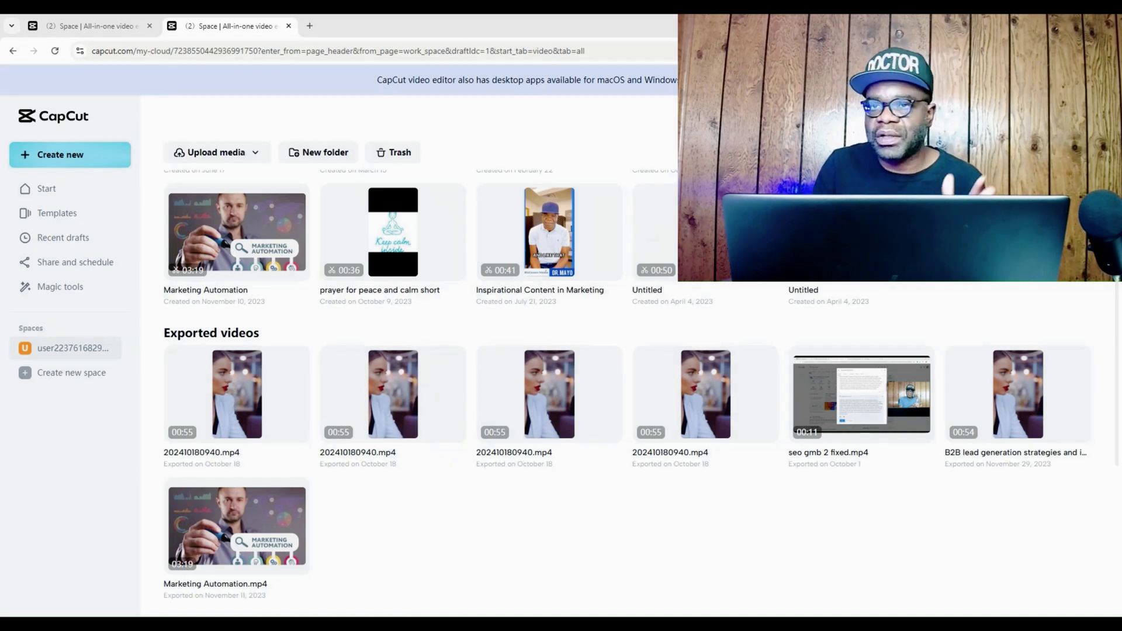
Step: Create a new video project from the cloud space page
scroll(304, 447, "up", 4)
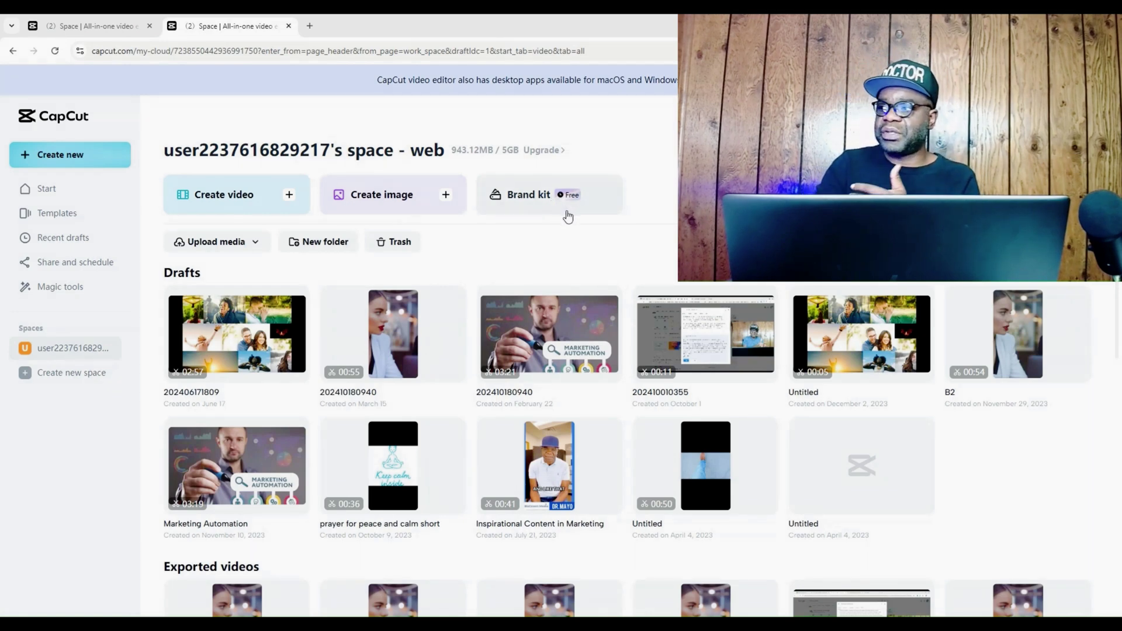
left_click(260, 201)
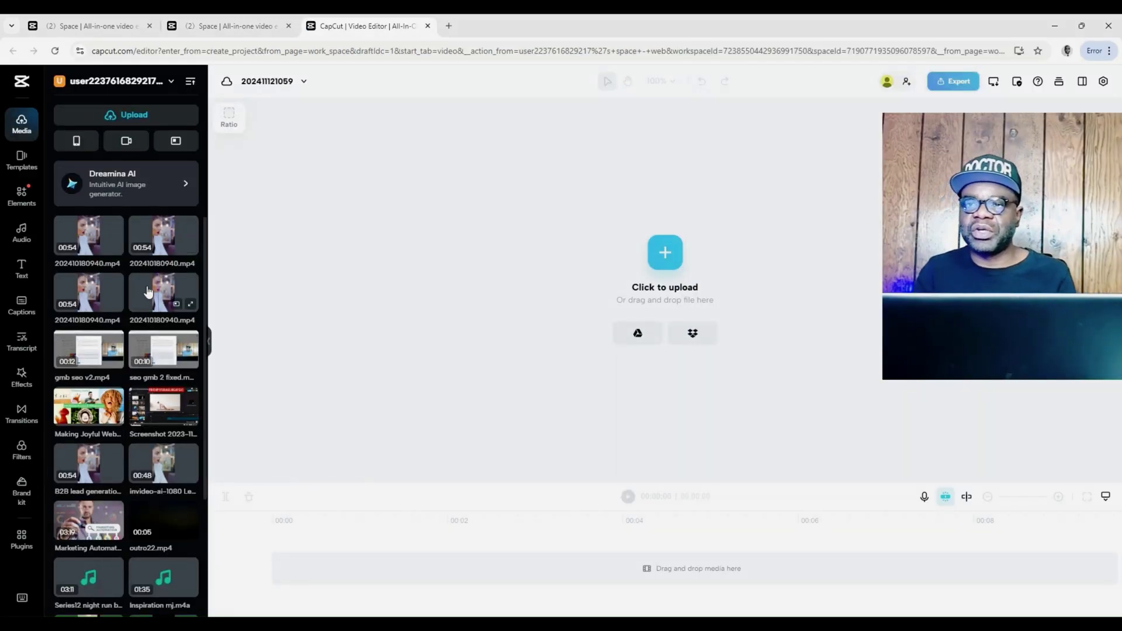
Step: Add Marketing Automation.mp4 from the uploaded media to the empty timeline
scroll(144, 334, "down", 3)
scroll(144, 334, "up", 3)
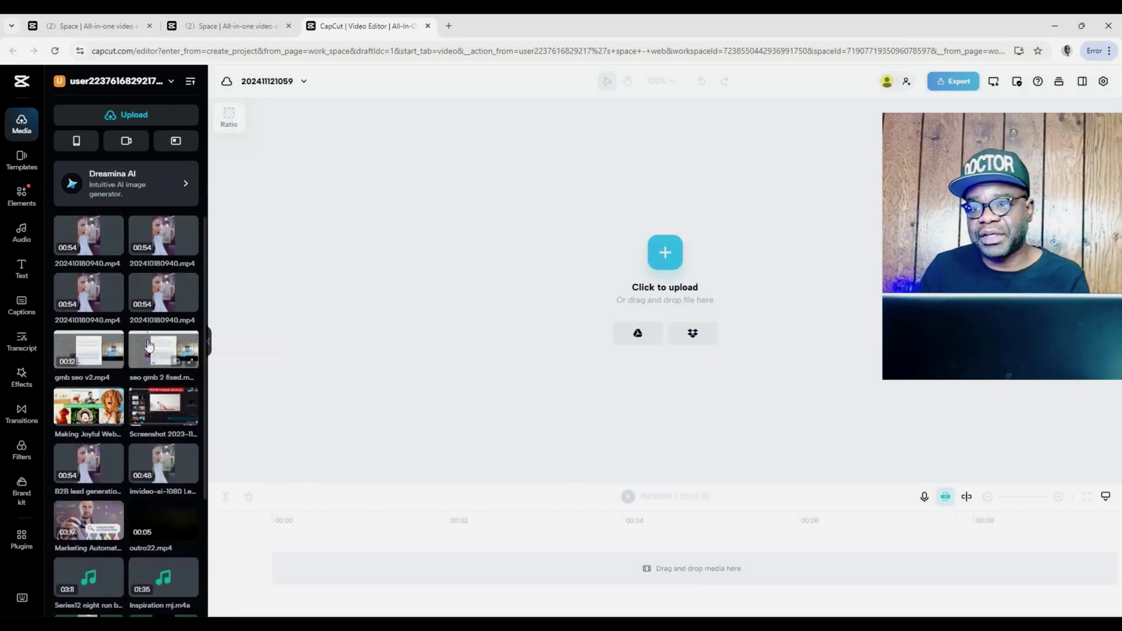
scroll(149, 346, "down", 3)
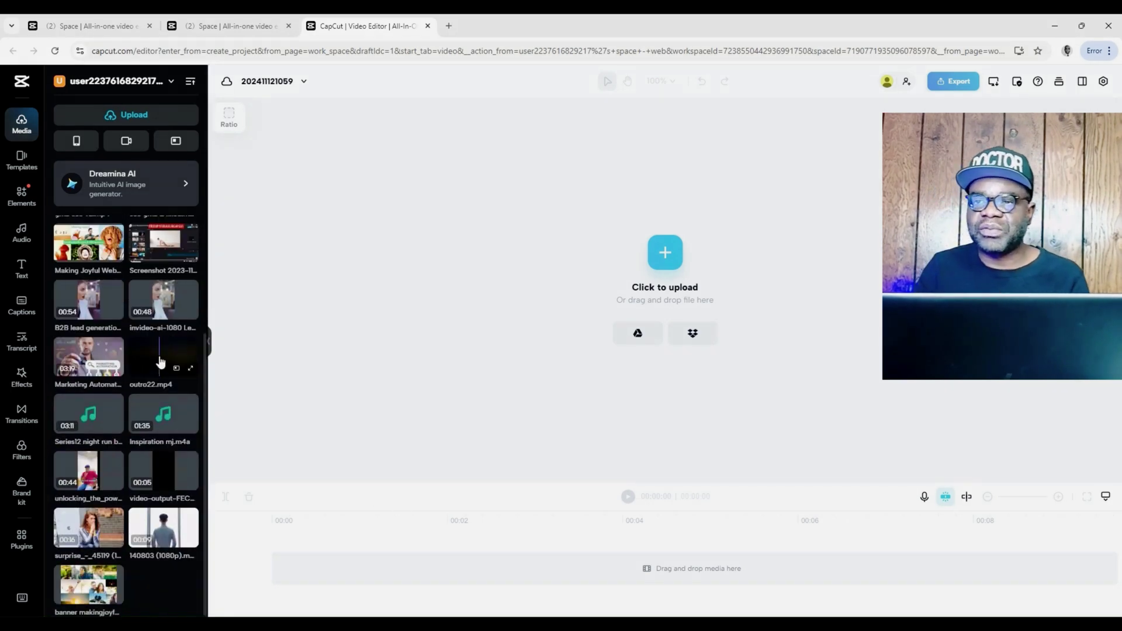
scroll(163, 359, "up", 3)
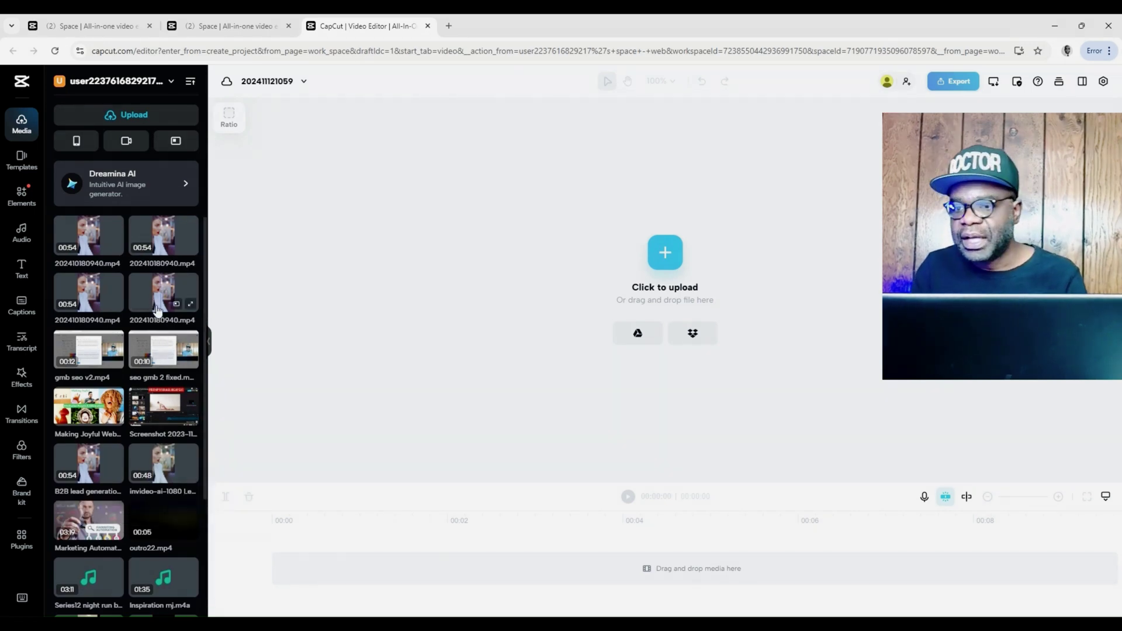
scroll(169, 354, "down", 1)
scroll(171, 355, "down", 1)
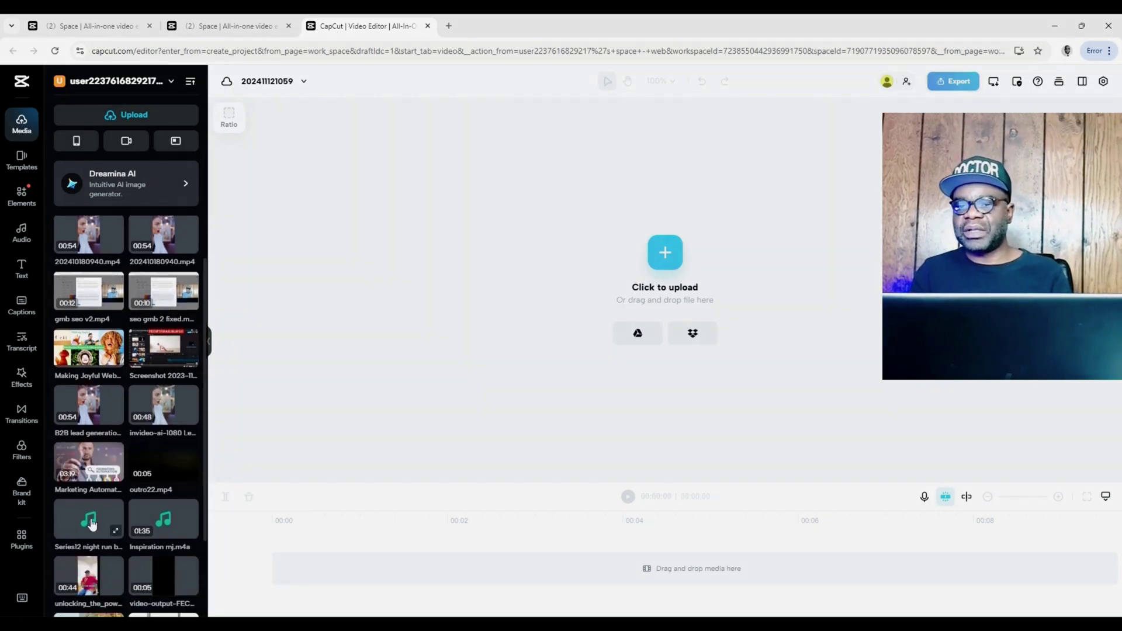
left_click(92, 462)
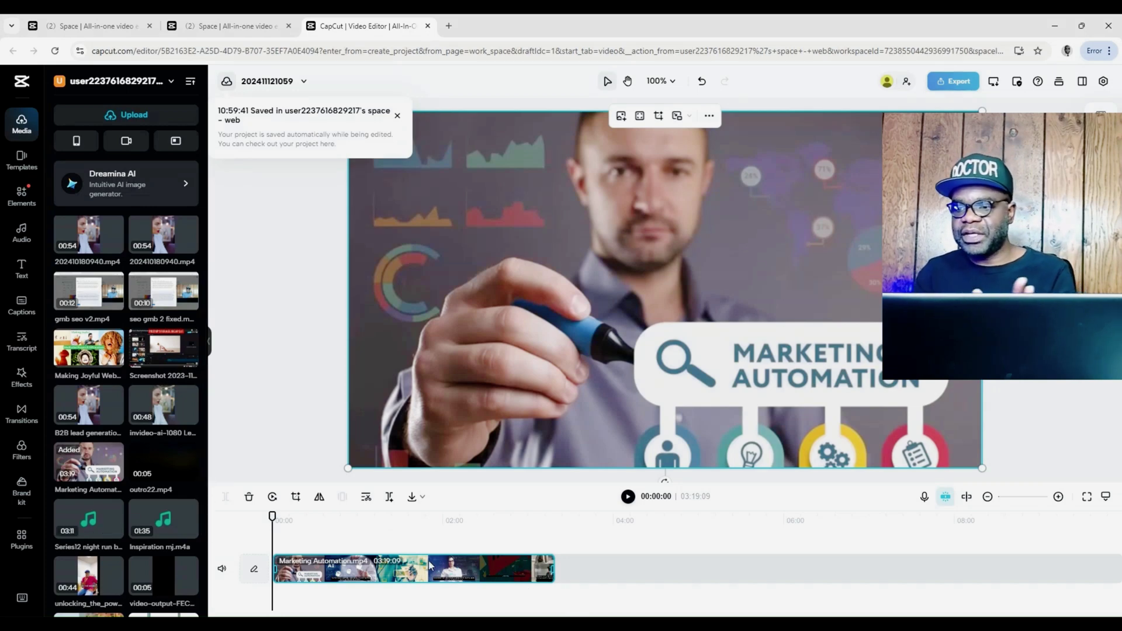
Step: Check the Marketing Automation clip at several points along the timeline
left_click(368, 522)
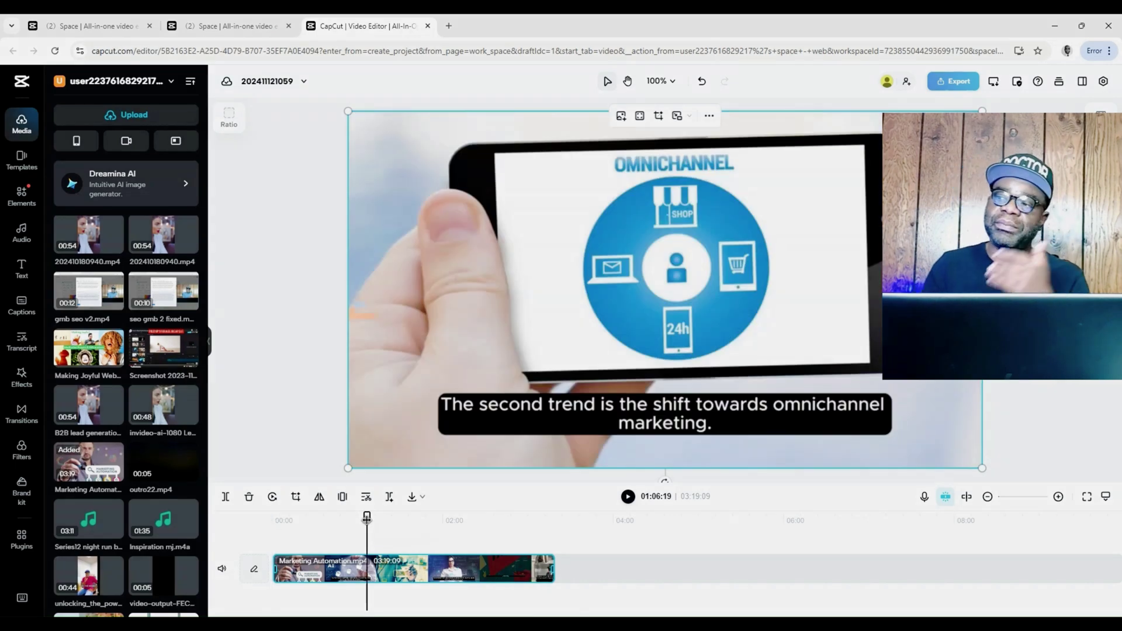
left_click(453, 529)
left_click(327, 523)
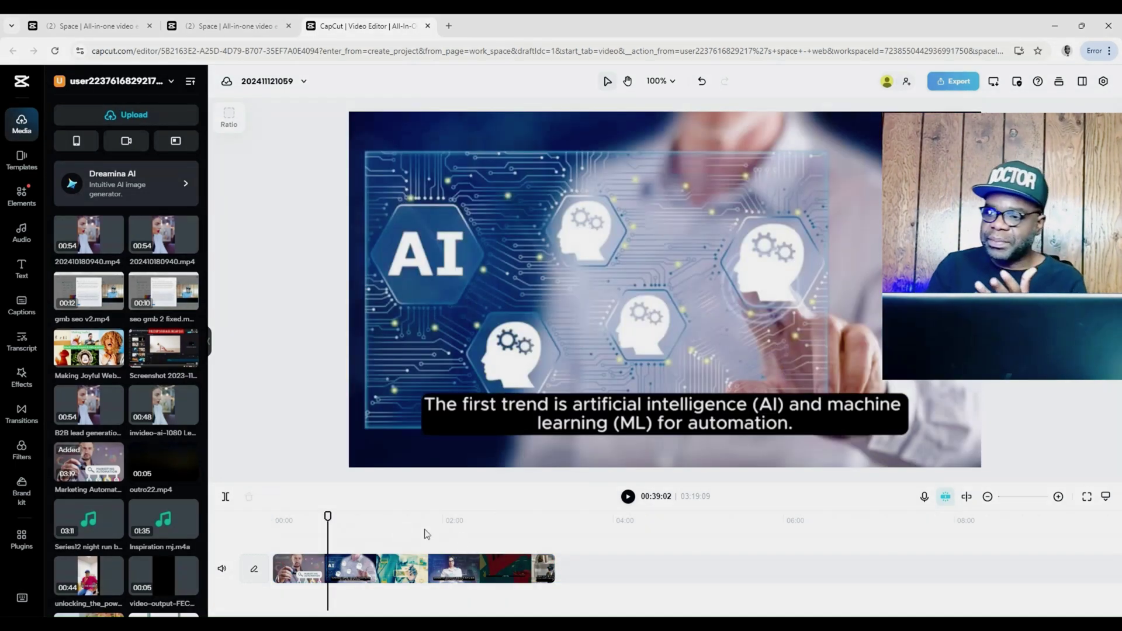
left_click(461, 533)
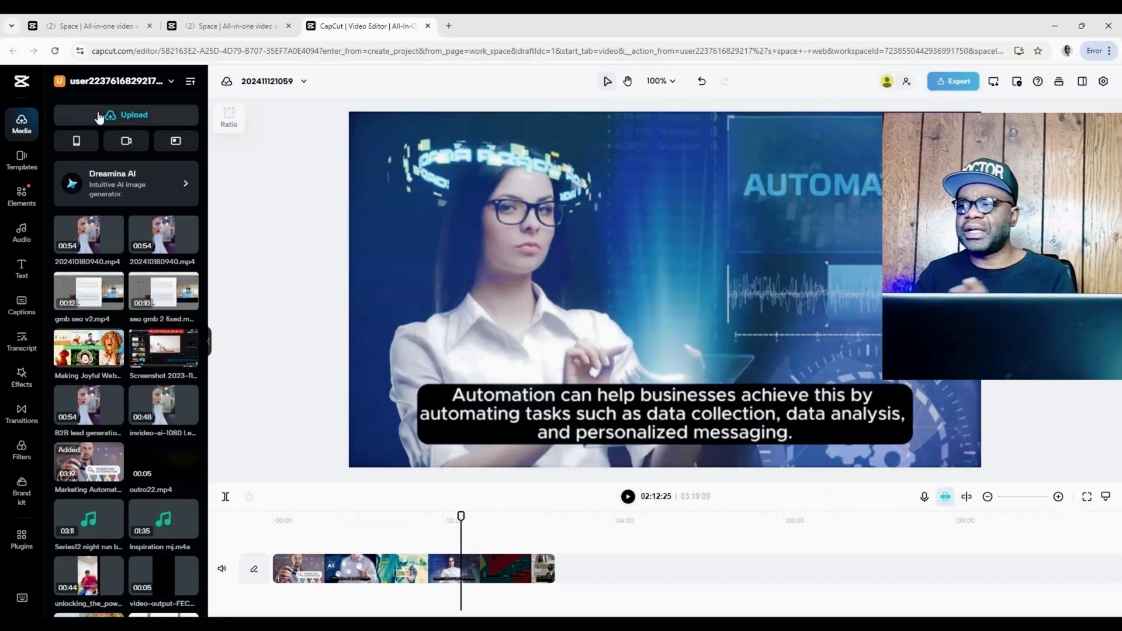
Step: Upload the vidiq_thumbnail image file to the media library and append it after Marketing Automation.mp4 on the timeline
mouse_move(102, 119)
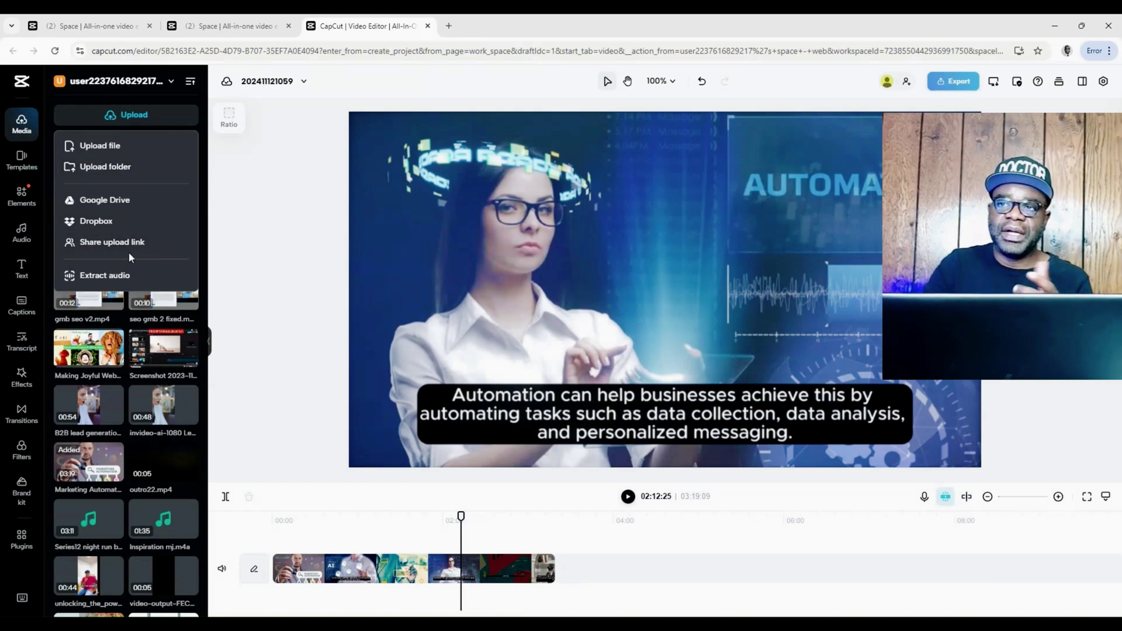
left_click(106, 156)
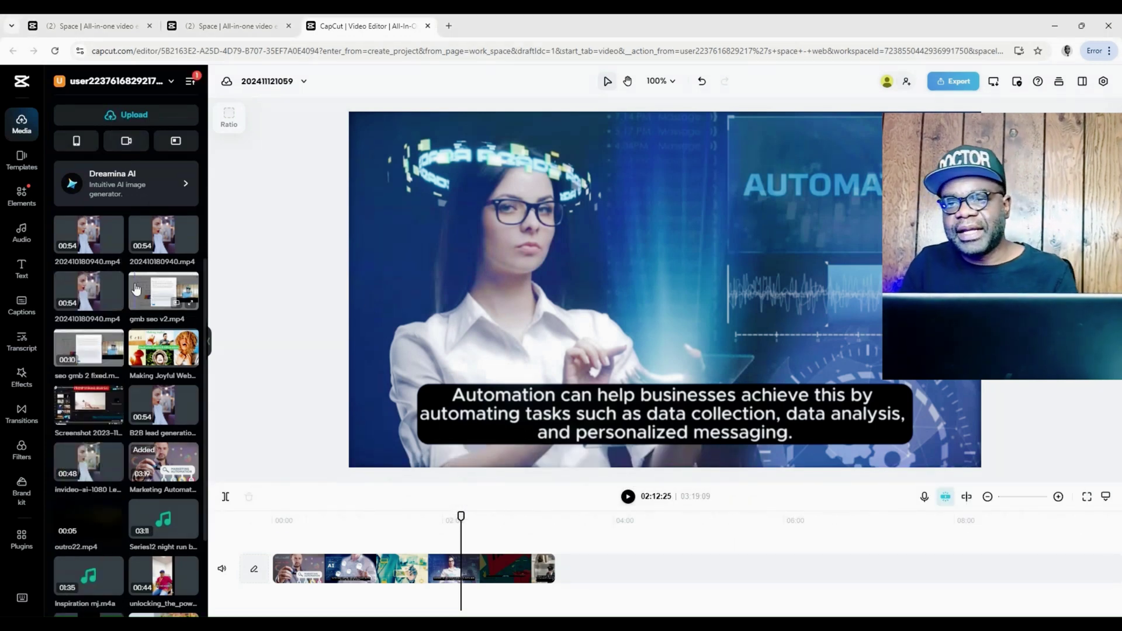
scroll(128, 298, "down", 2)
scroll(138, 347, "up", 3)
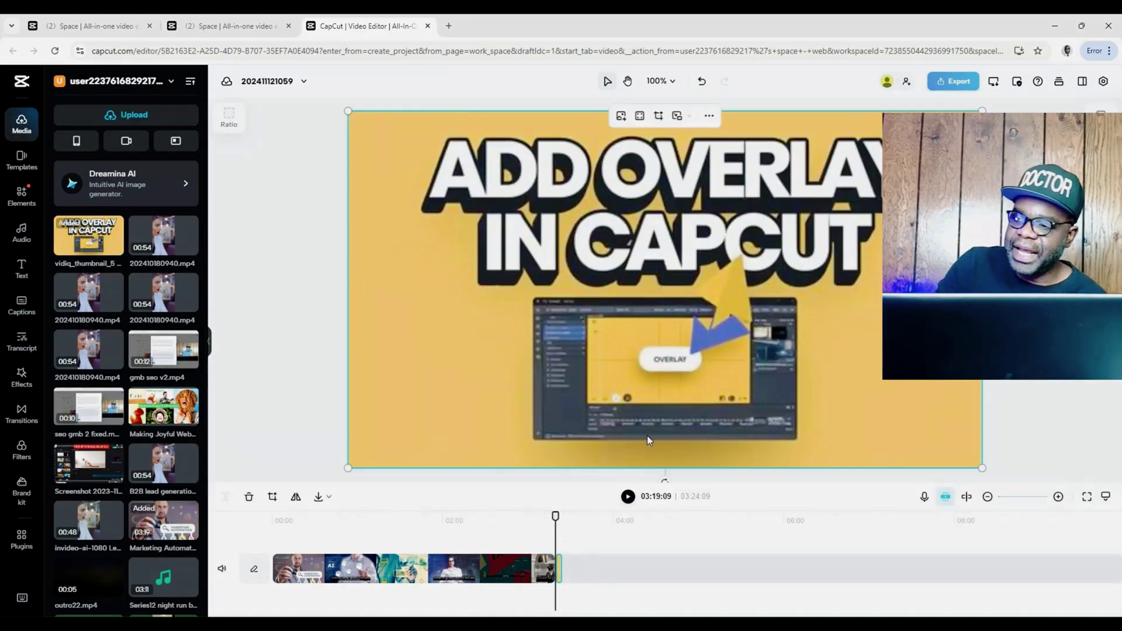
Step: Play the end of the timeline across the join between the video and the thumbnail image
left_click(542, 519)
left_click(628, 497)
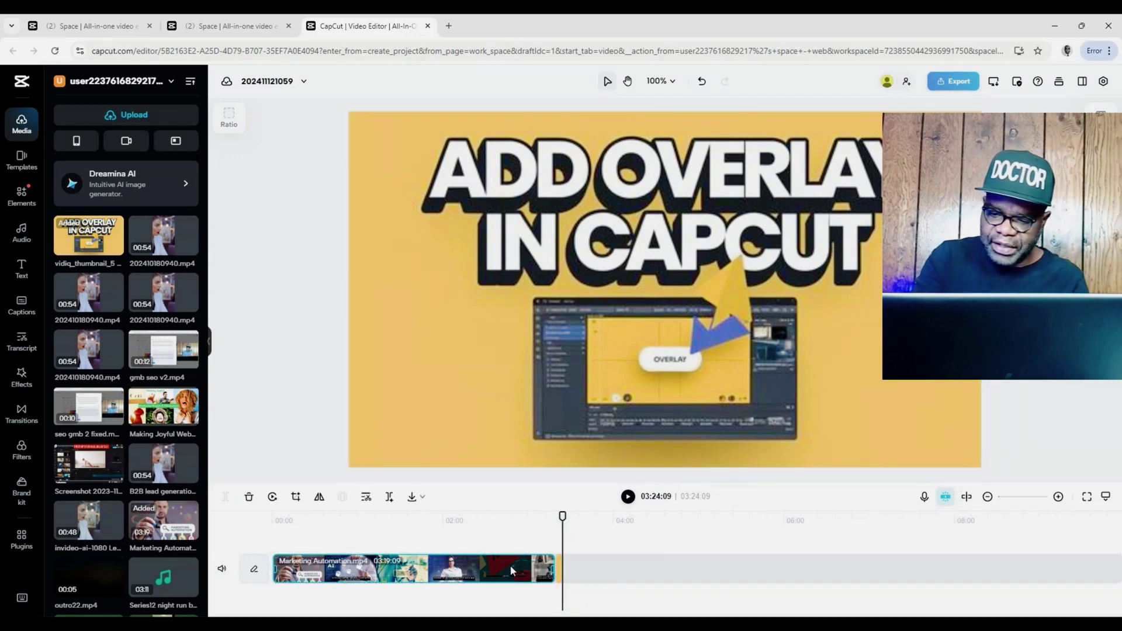
Step: Delete both the Marketing Automation clip and the thumbnail image from the timeline
key("Delete")
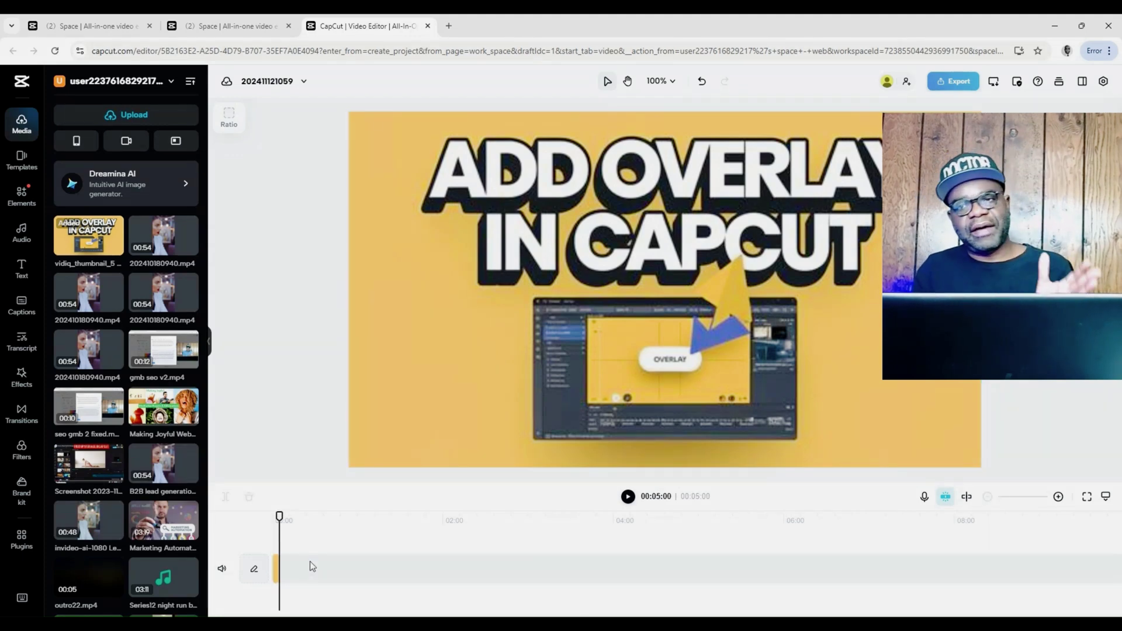
left_click(277, 565)
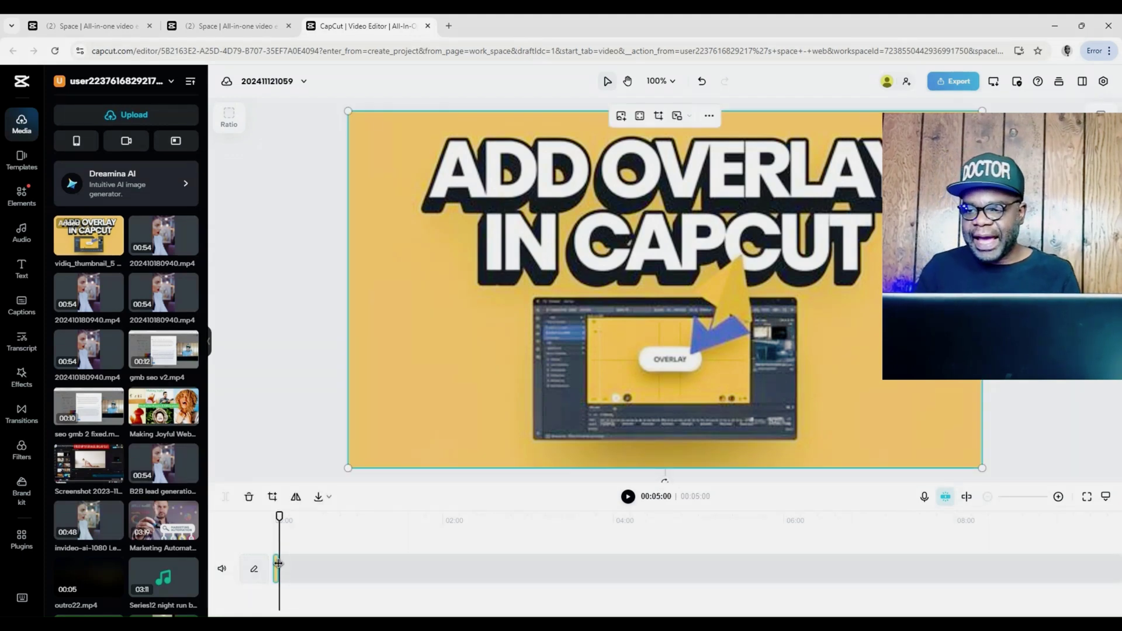
key("Delete")
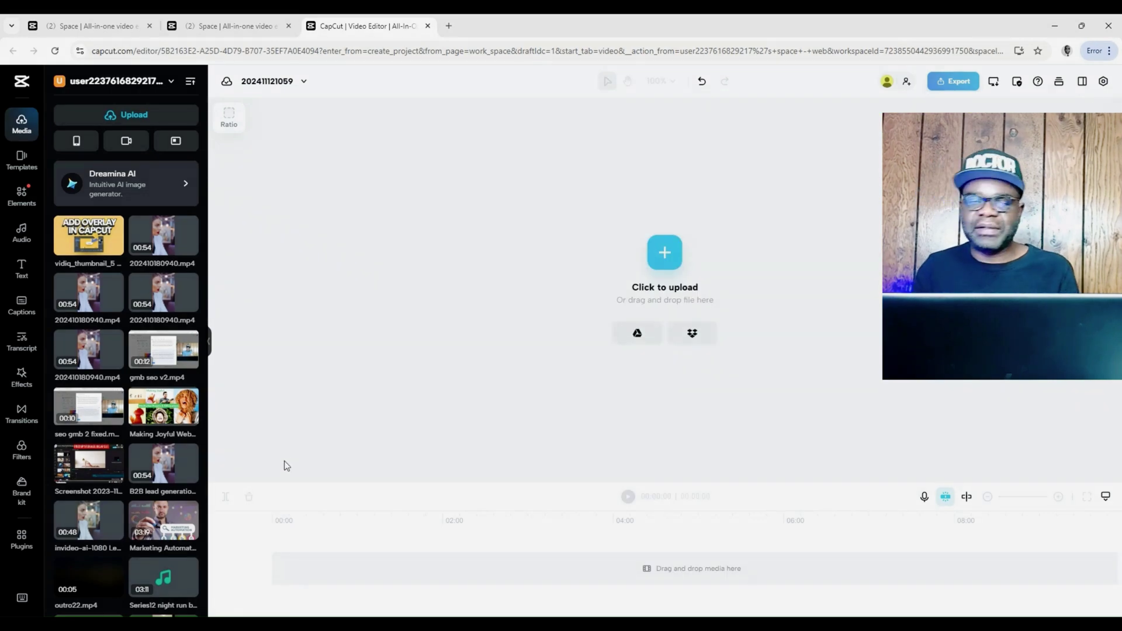
Step: Place the vidiq_thumbnail image at the start of the main track and play it through
left_click_drag(126, 243, 561, 570)
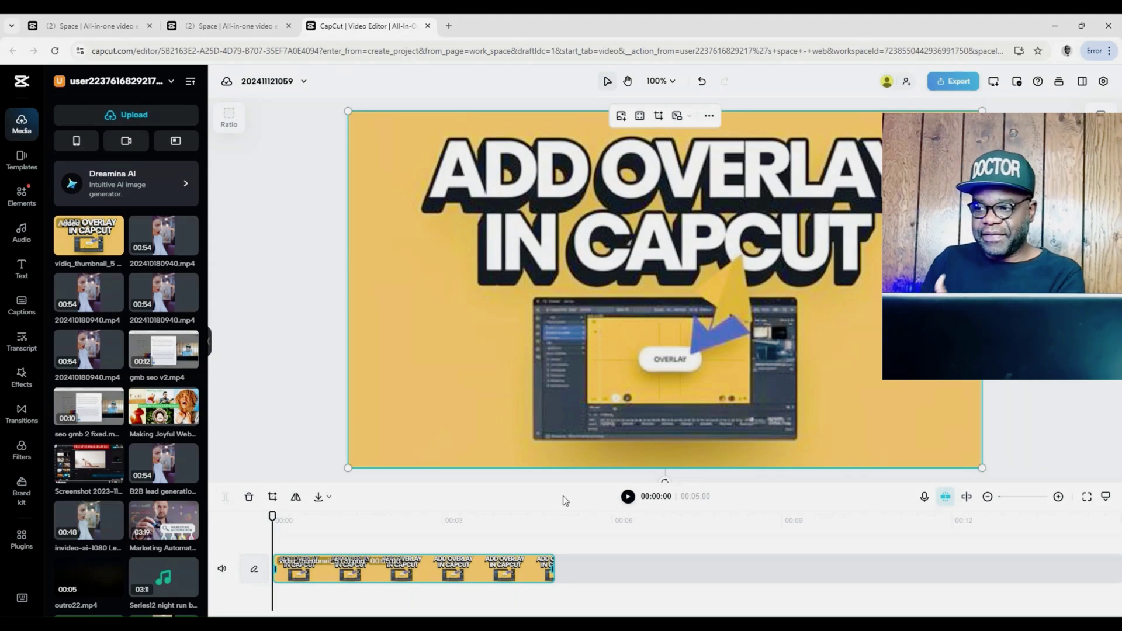
left_click(628, 497)
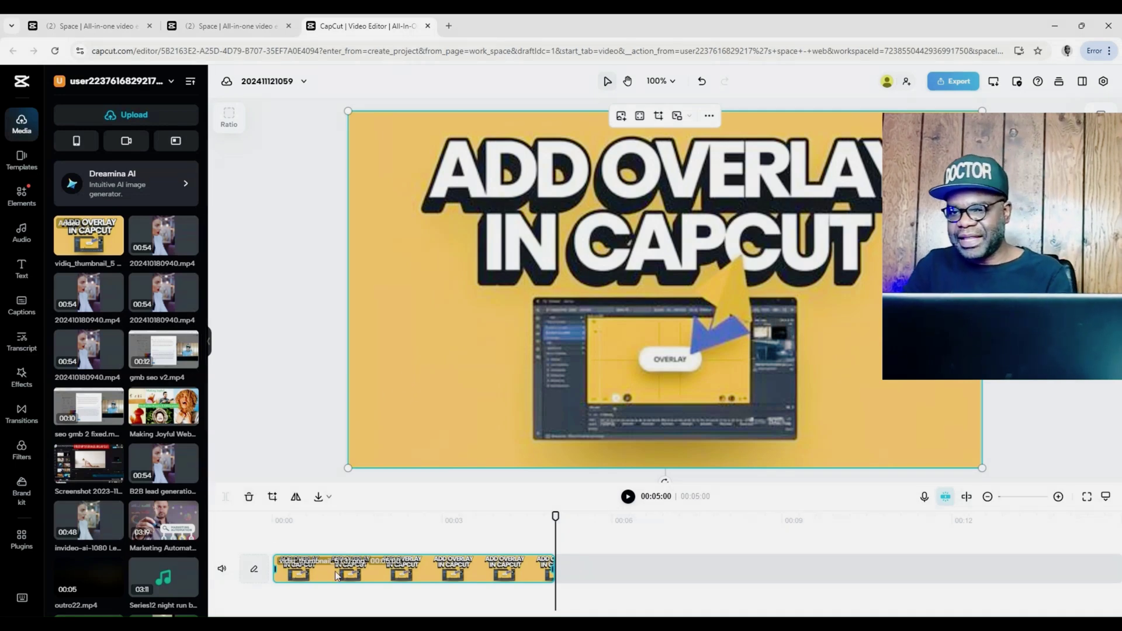
Step: Append Marketing Automation.mp4 after the thumbnail image on the main track and play across the join
left_click(156, 514)
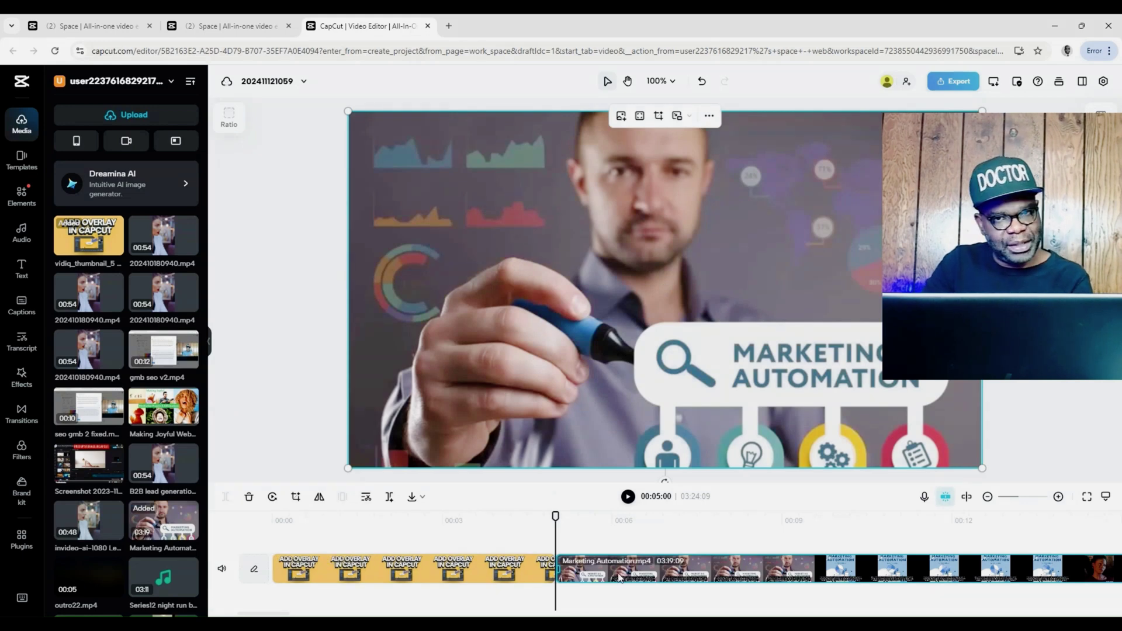
left_click(514, 520)
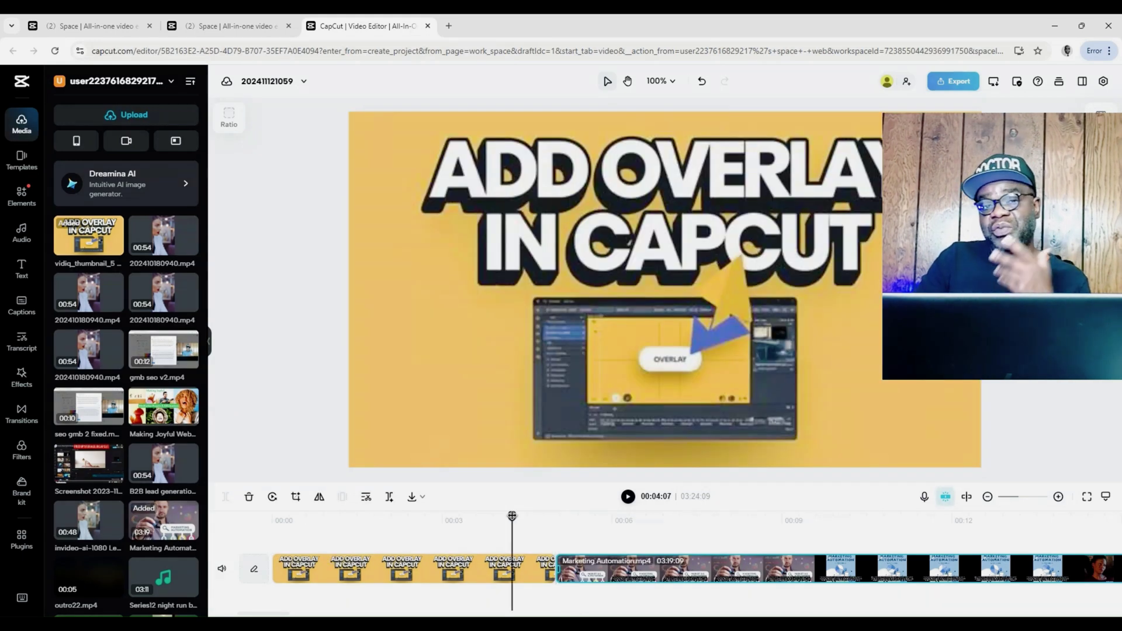
left_click(628, 498)
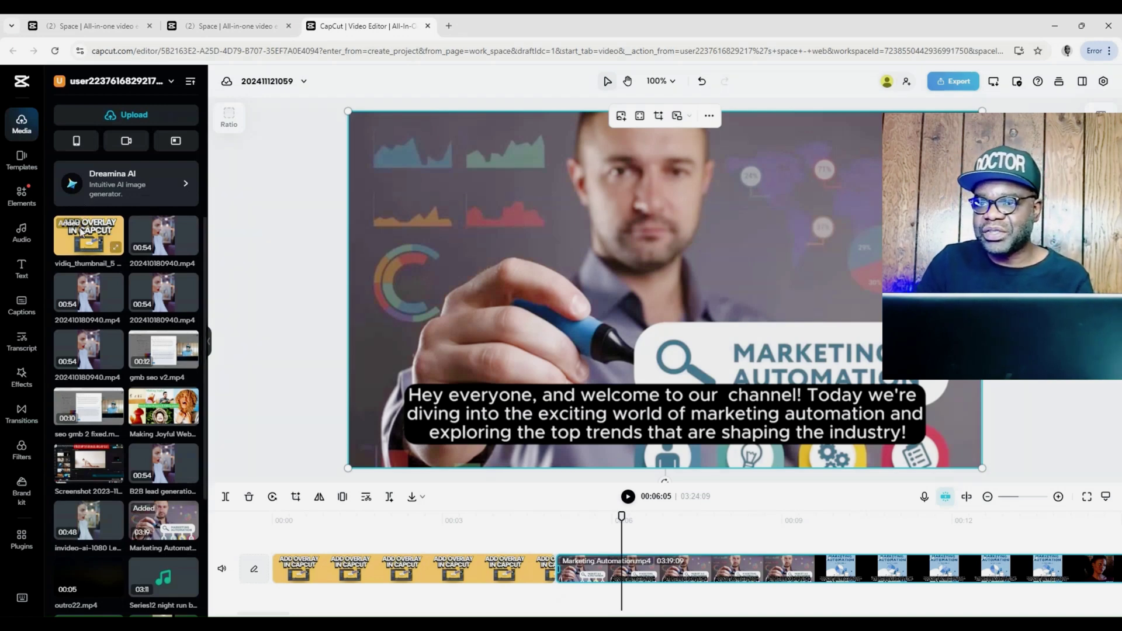
Step: Place a second copy of the vidiq_thumbnail image on a track above Marketing Automation.mp4, starting at about 00:06:18
left_click_drag(82, 239, 650, 552)
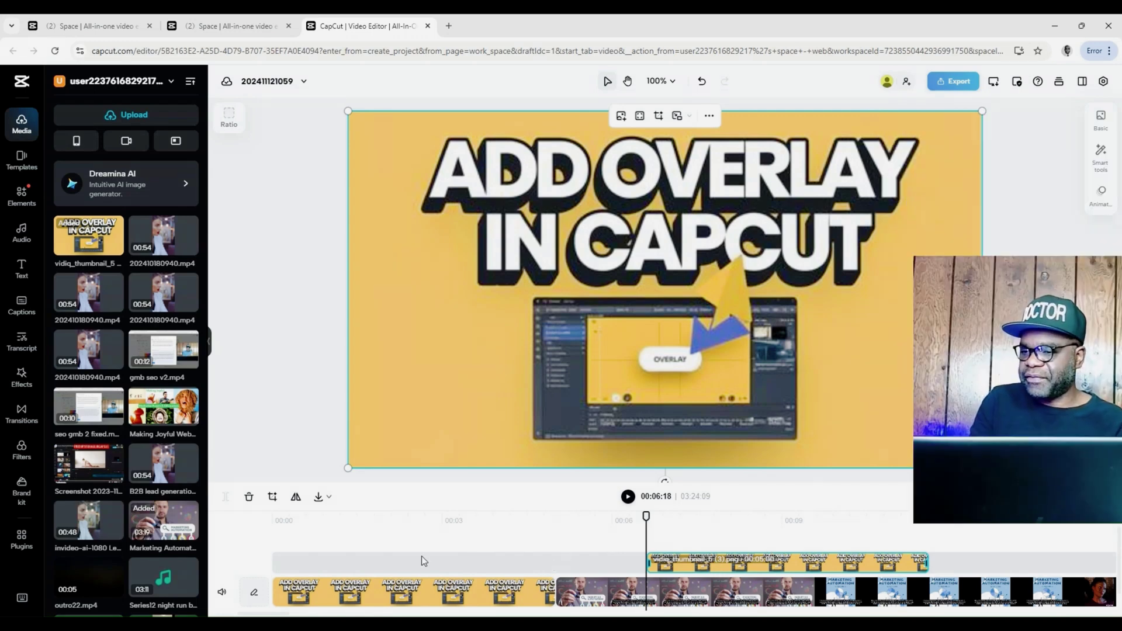
Step: Try to scale down the opening thumbnail image on the main track by its upper corner
left_click(339, 555)
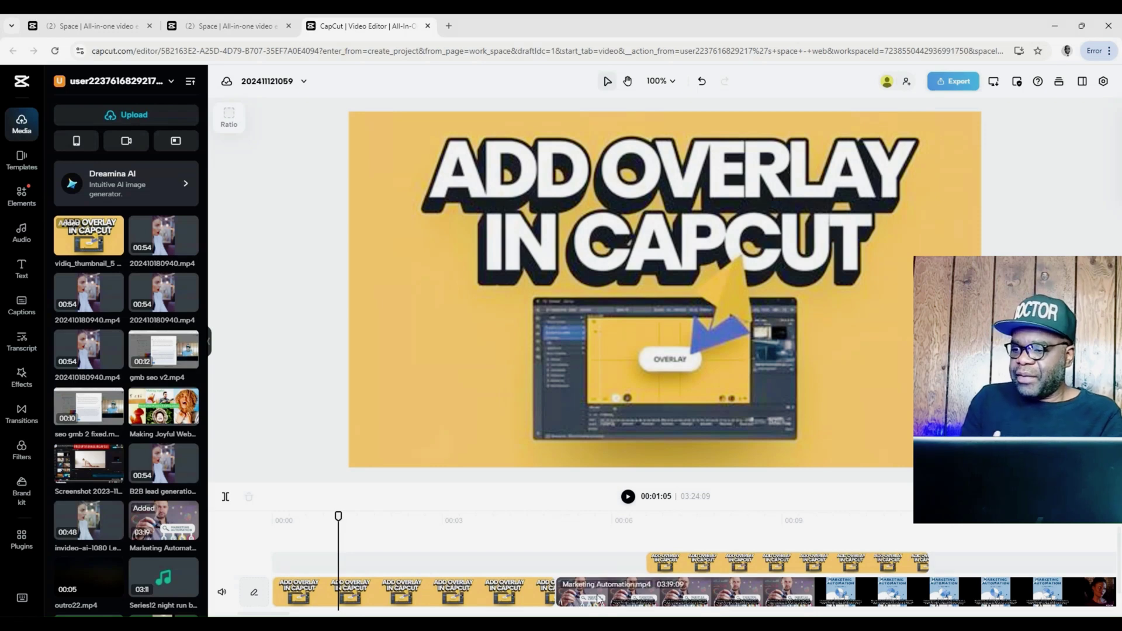
left_click(723, 564)
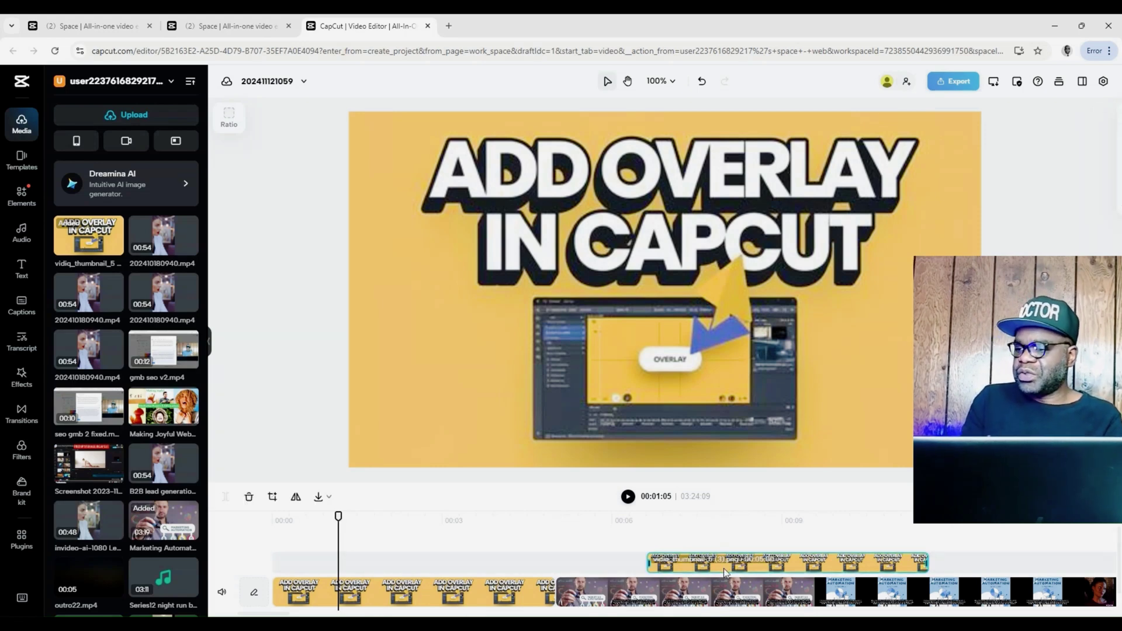
left_click(724, 418)
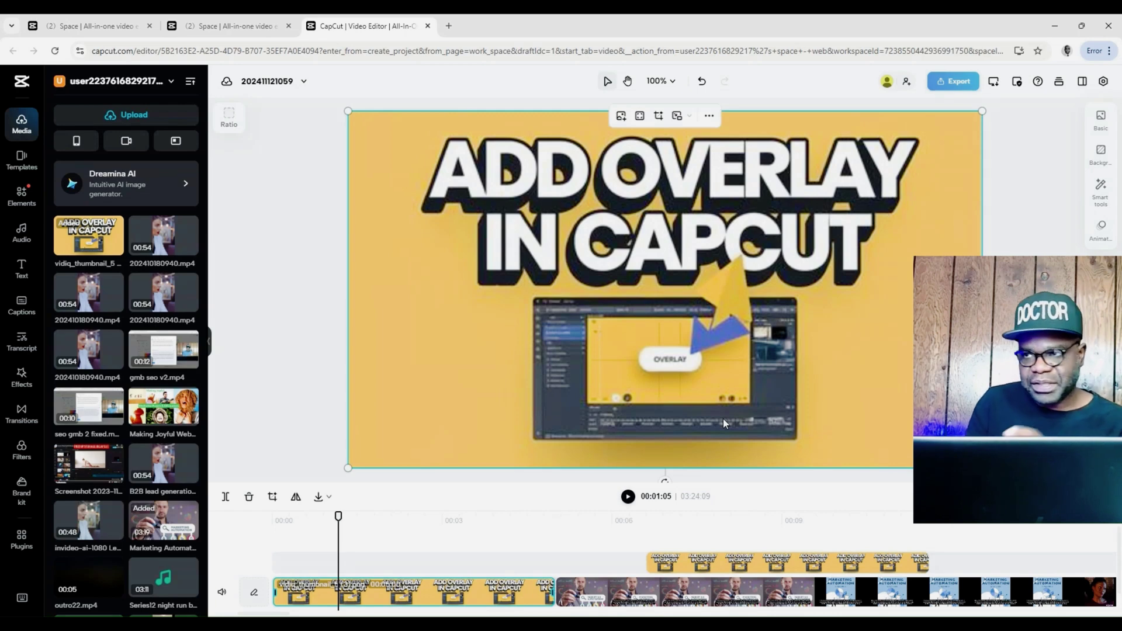
left_click_drag(981, 111, 856, 202)
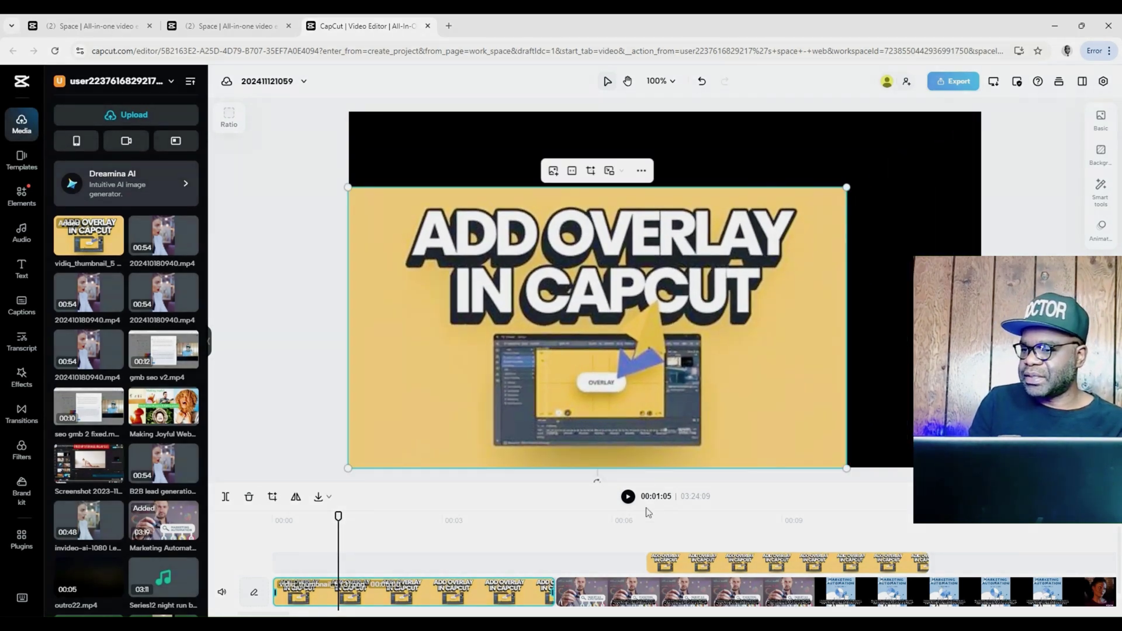
Step: Shrink the overlay thumbnail to just over half the frame width and position it against the right edge of the video
left_click(674, 526)
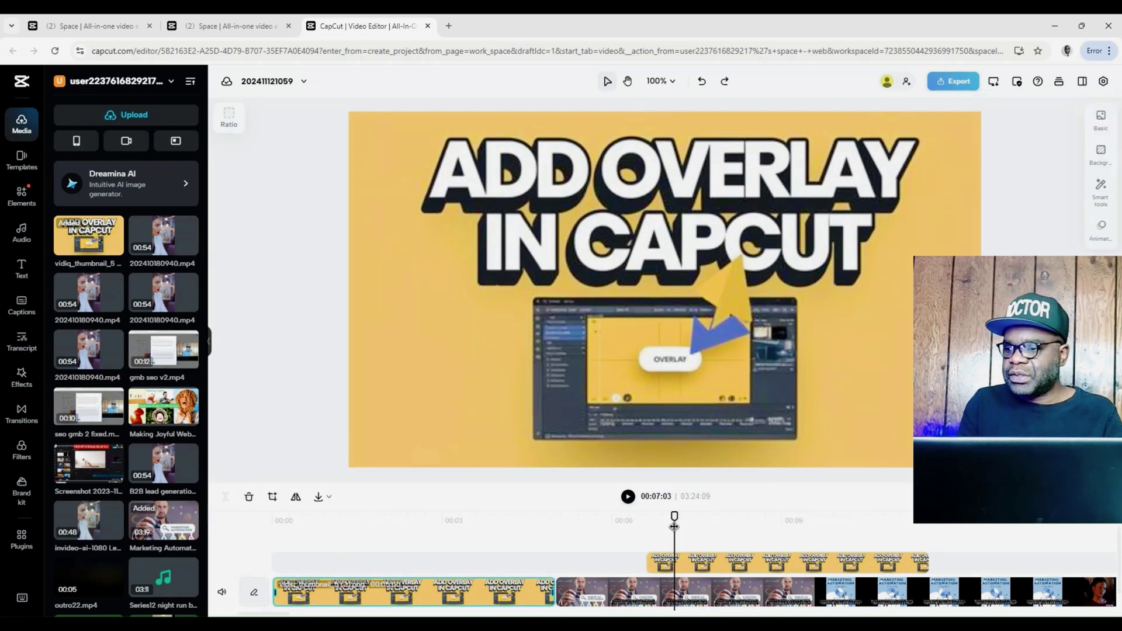
left_click(699, 563)
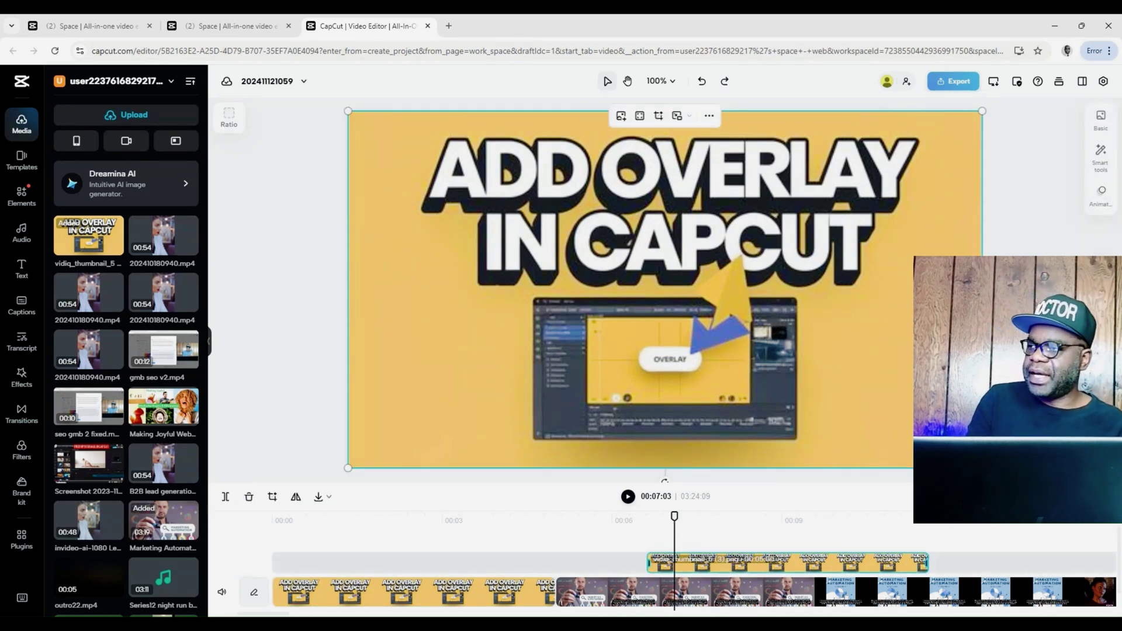
left_click_drag(987, 113, 672, 288)
left_click_drag(397, 447, 728, 307)
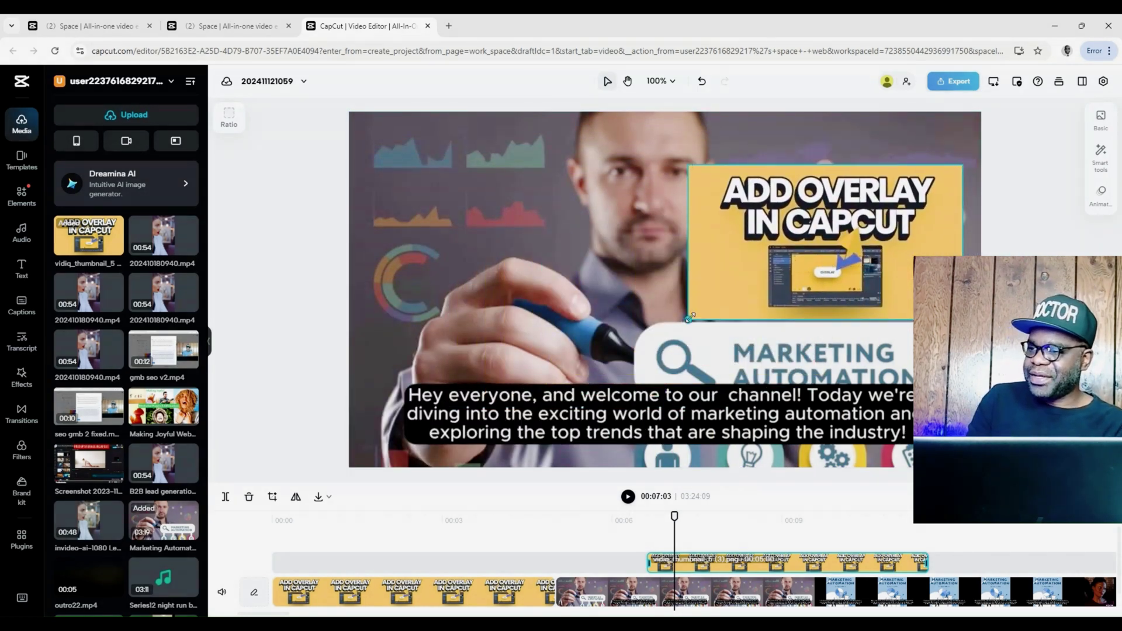
left_click_drag(690, 319, 610, 364)
left_click_drag(763, 271, 781, 269)
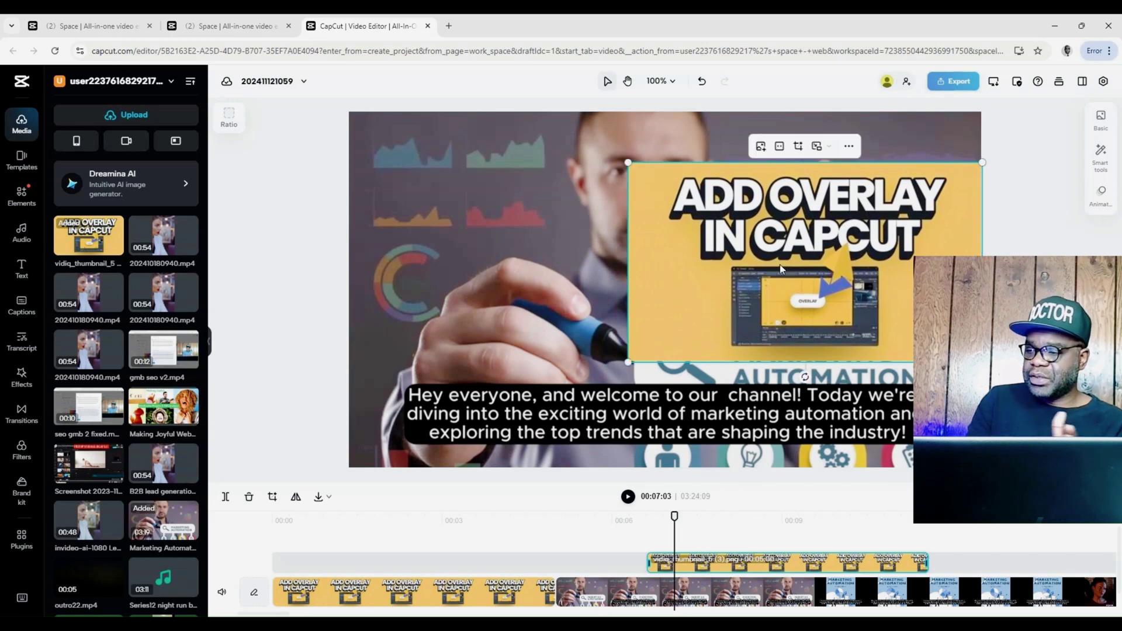
Step: Play the project from the beginning to preview the overlay image on top of the video
left_click(434, 556)
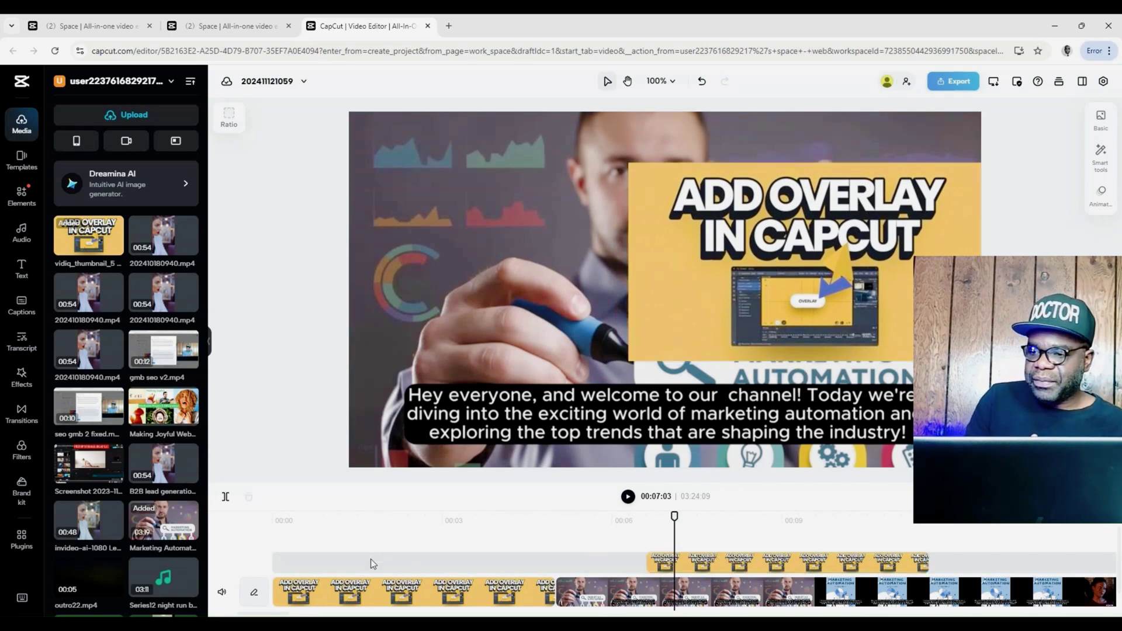
left_click(370, 559)
key("Home")
left_click(628, 498)
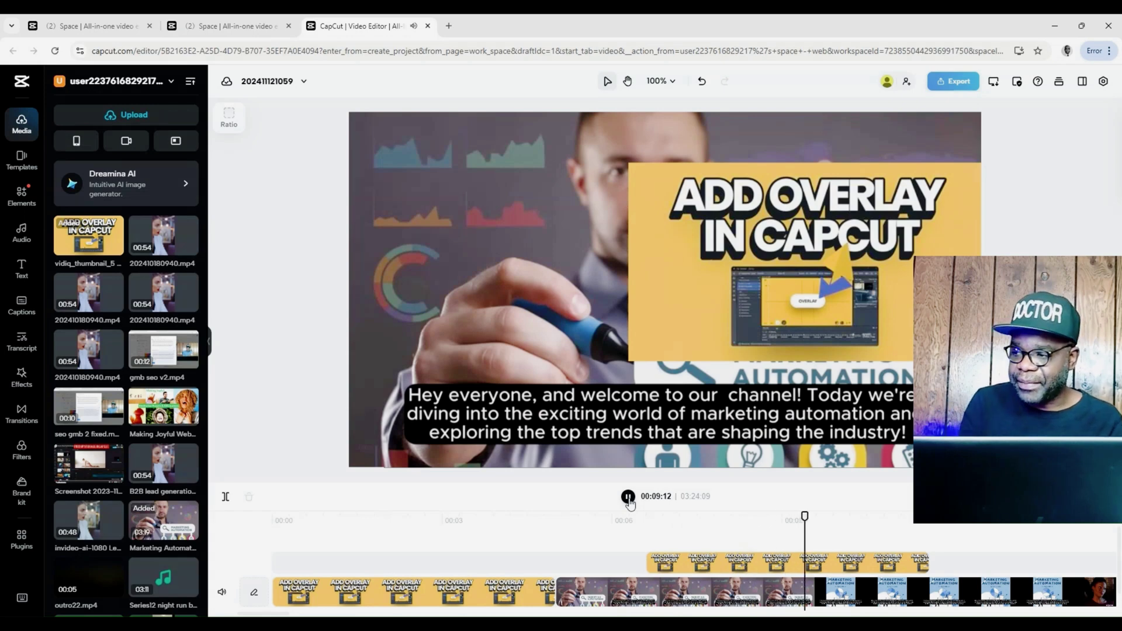
left_click(628, 497)
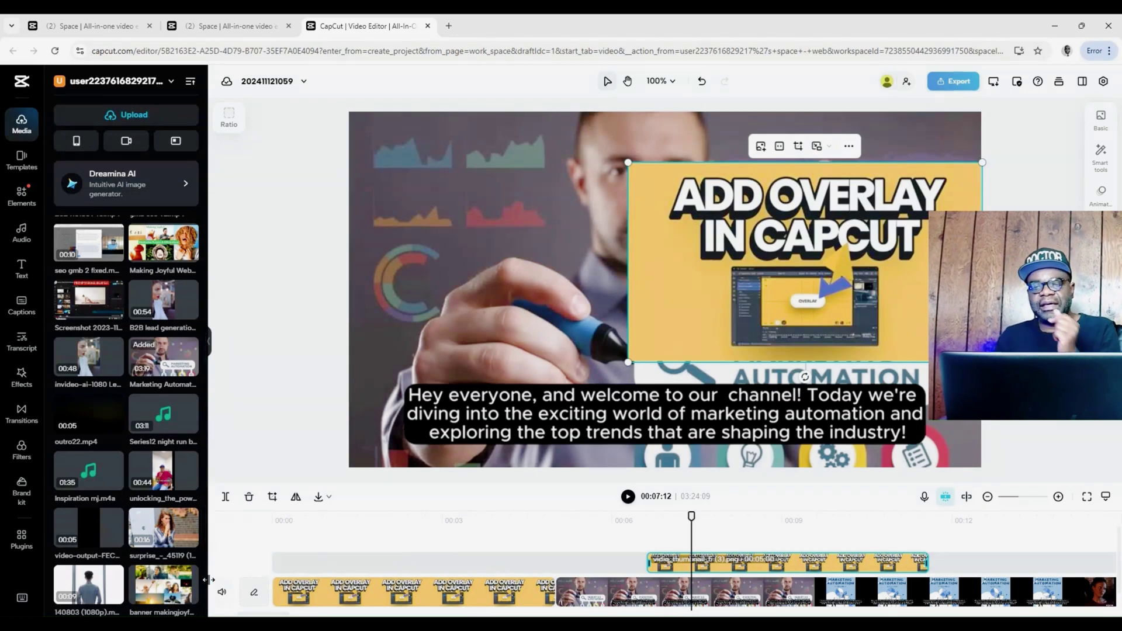
Step: Add the banner makingjoyful image to the overlay track directly after the thumbnail overlay
left_click_drag(158, 587, 932, 571)
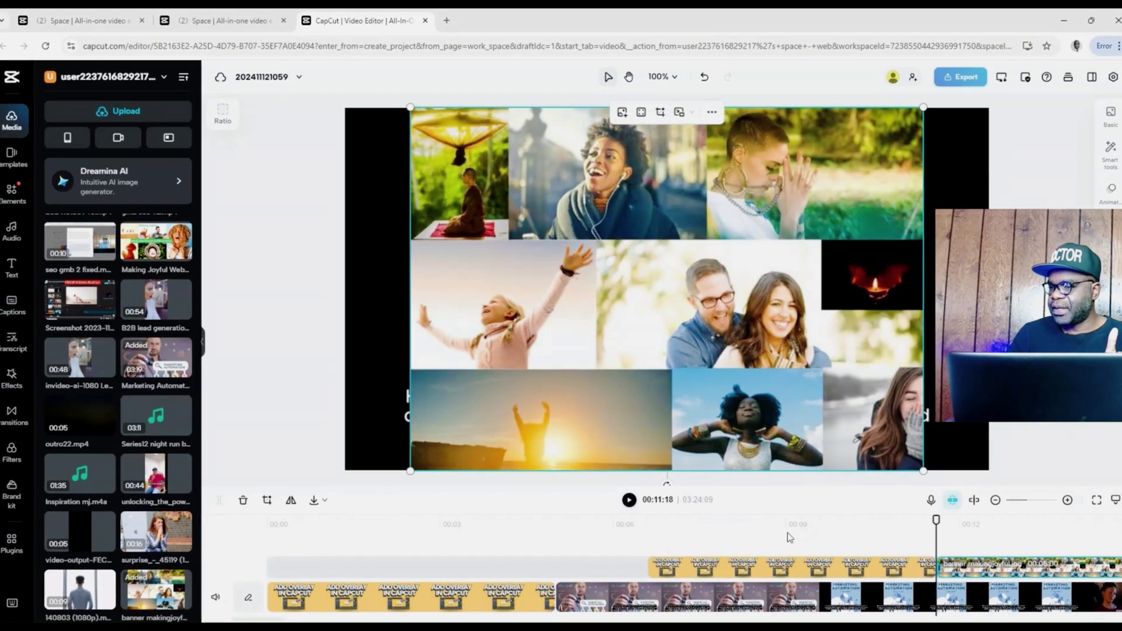
Step: Check the banner and thumbnail overlays at different times, ending with the banner overlay selected and the playhead at 00:12:06
left_click(791, 536)
left_click(1060, 531)
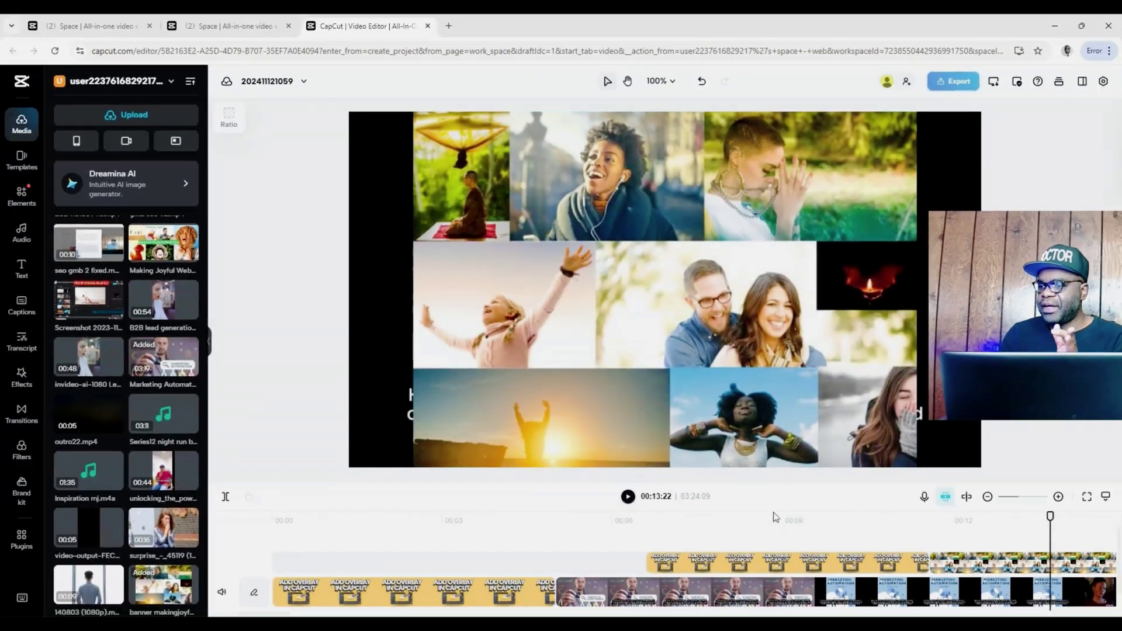
left_click(790, 535)
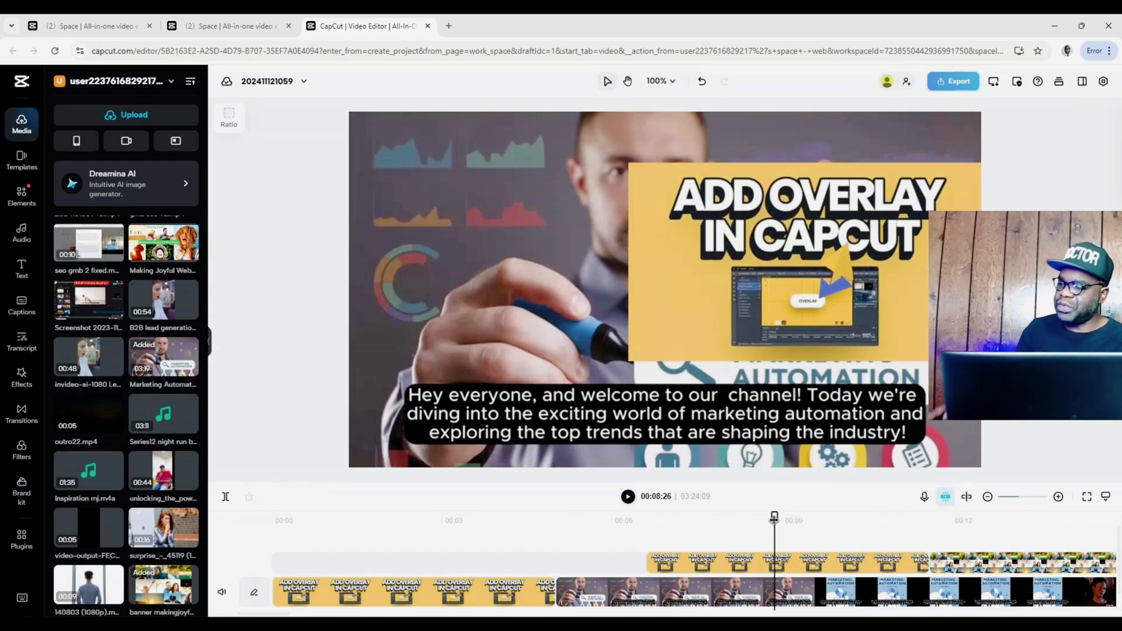
left_click(1018, 567)
left_click(963, 518)
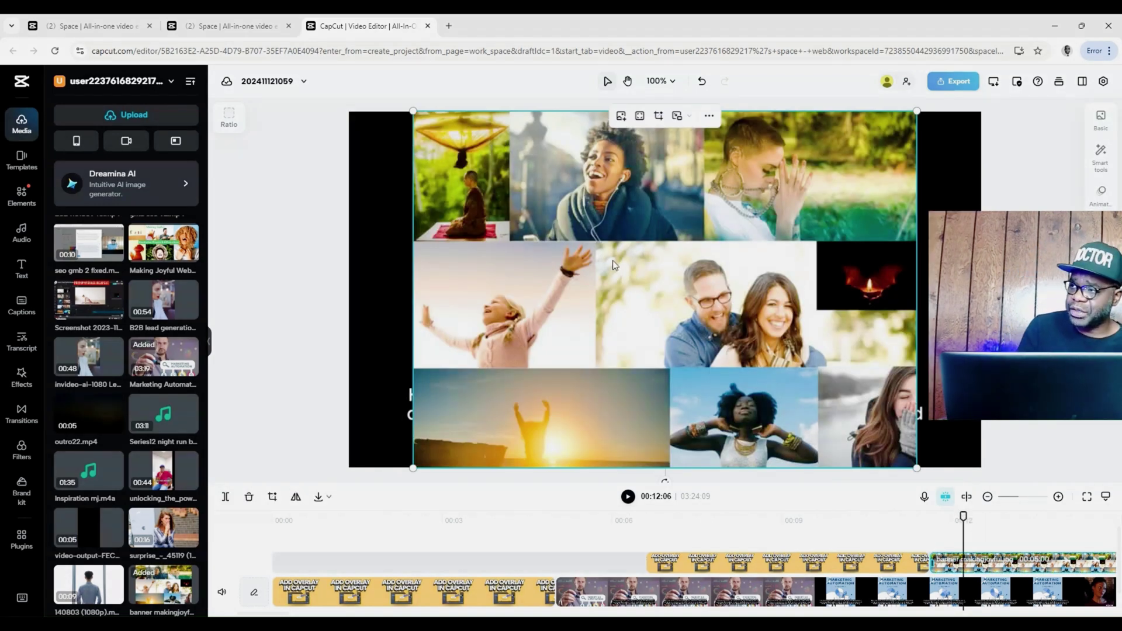
Step: Shrink the banner overlay to about half the frame width and place it near the middle of the video
left_click_drag(916, 110, 695, 240)
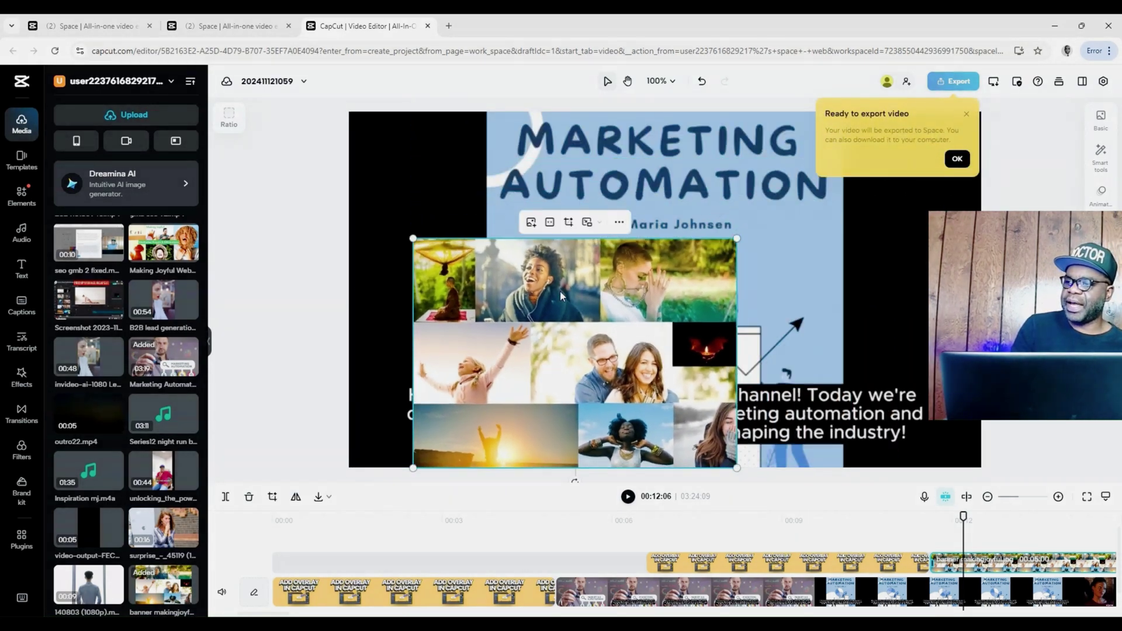
left_click_drag(548, 324, 619, 224)
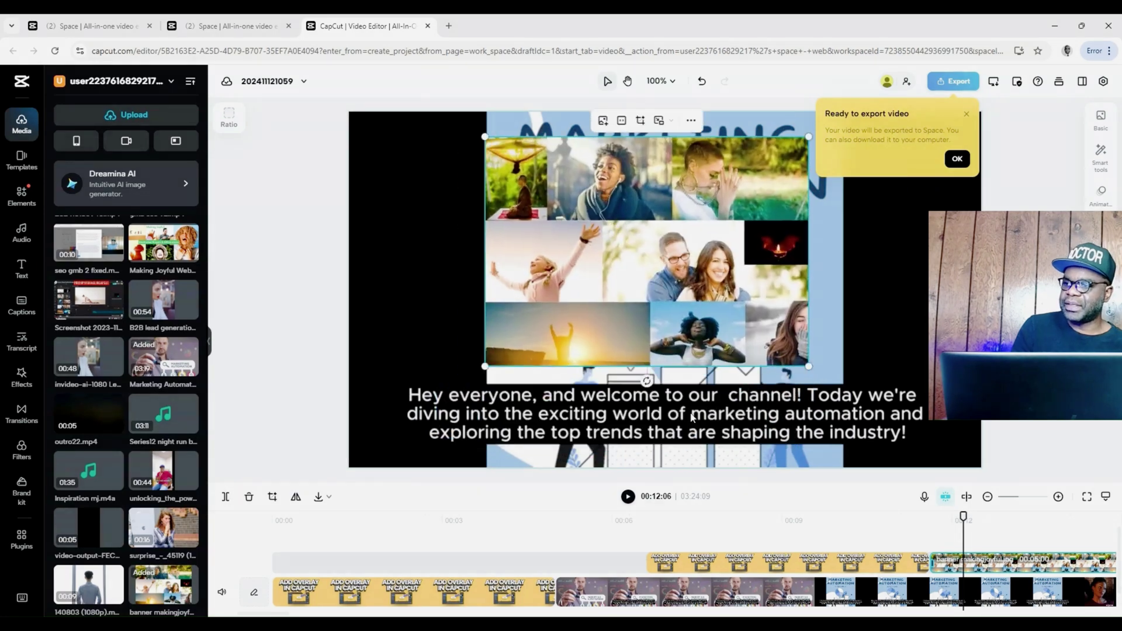
left_click_drag(667, 392, 643, 381)
left_click_drag(648, 258, 634, 318)
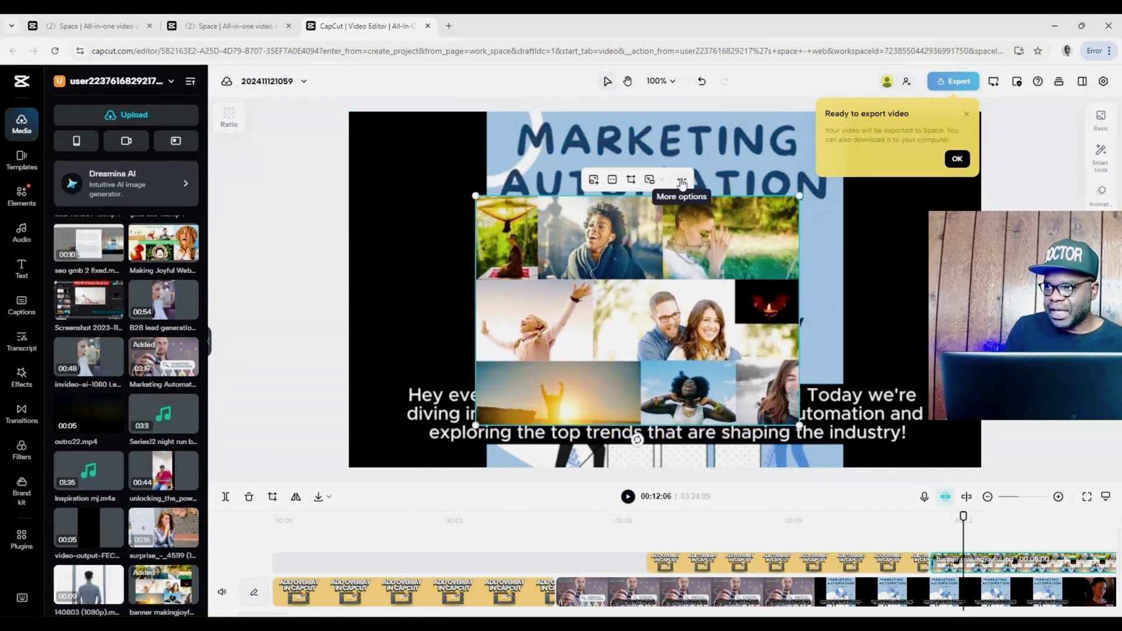
Step: Flip the banner overlay horizontally and then return it to its original orientation
left_click(682, 181)
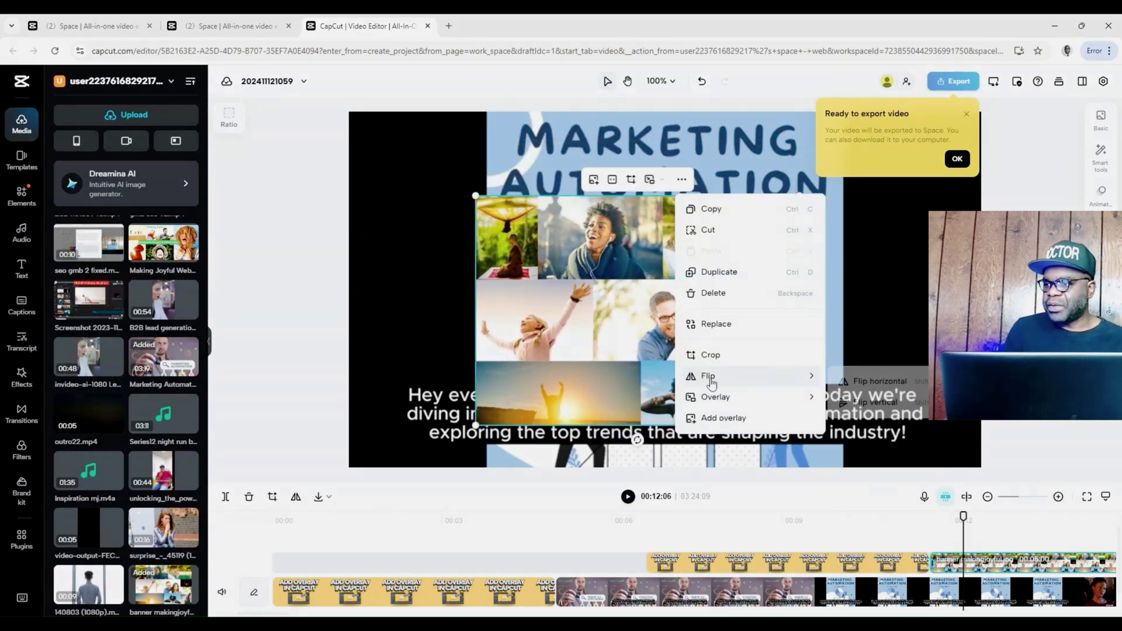
left_click(662, 240)
left_click(682, 181)
mouse_move(796, 378)
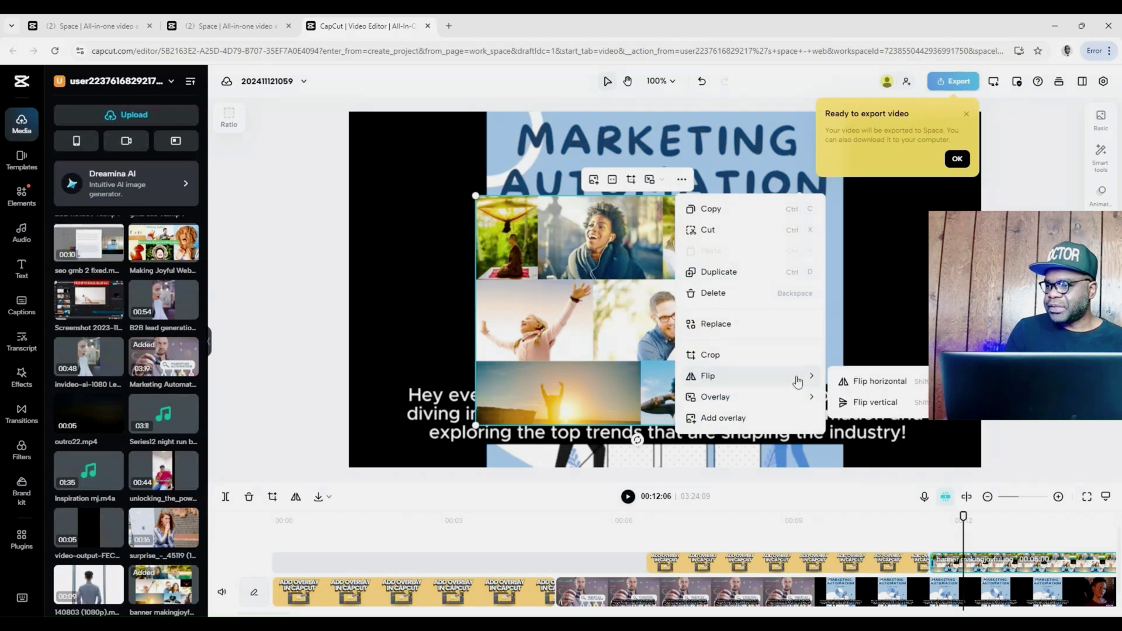
left_click(882, 382)
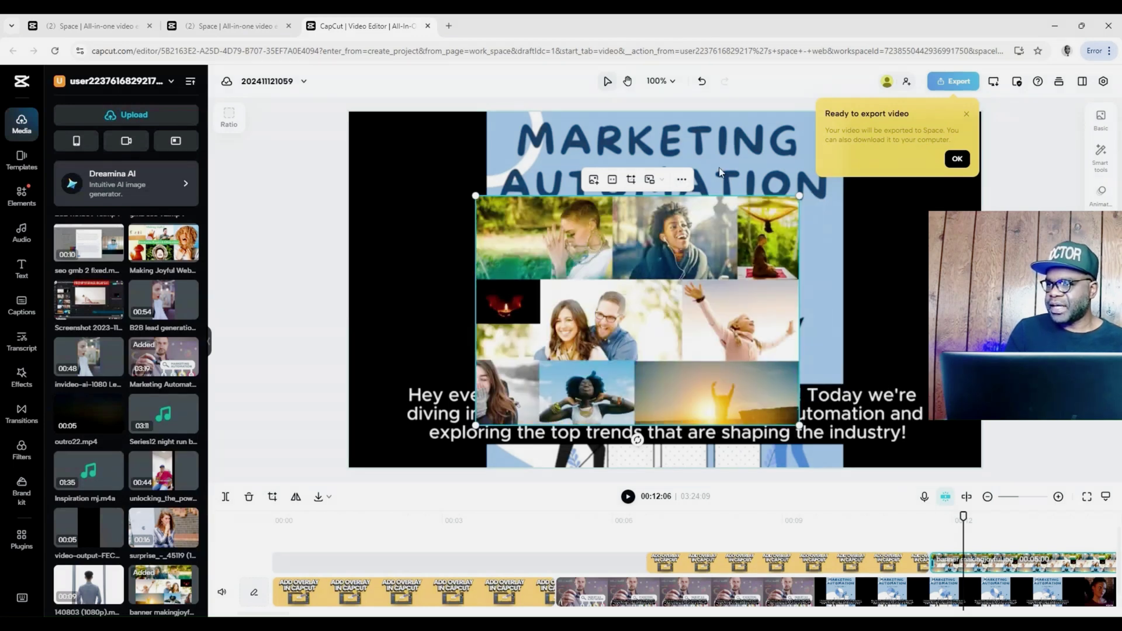
left_click(681, 179)
mouse_move(771, 380)
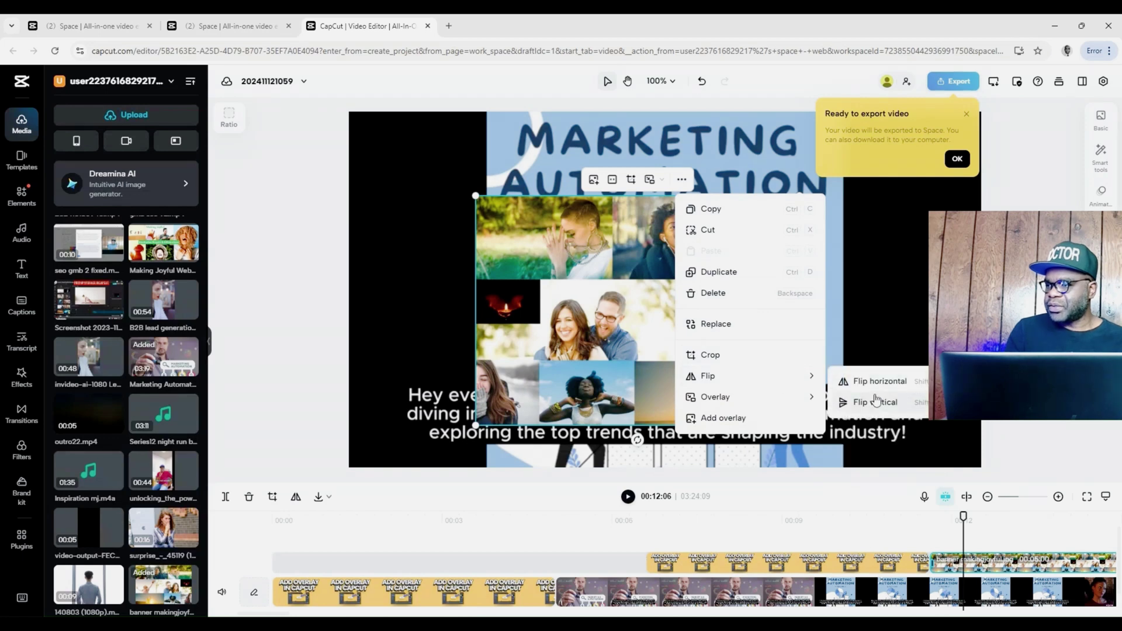
left_click(876, 401)
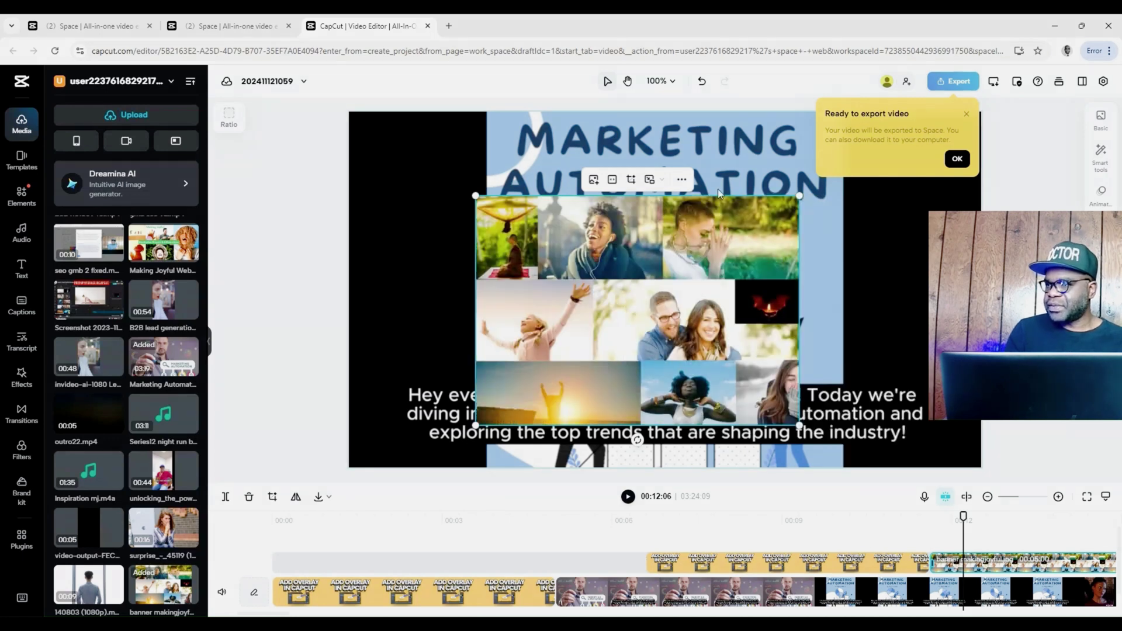
Step: Manually crop the banner overlay to its lower-right area around the woman against the blue sky
left_click(682, 181)
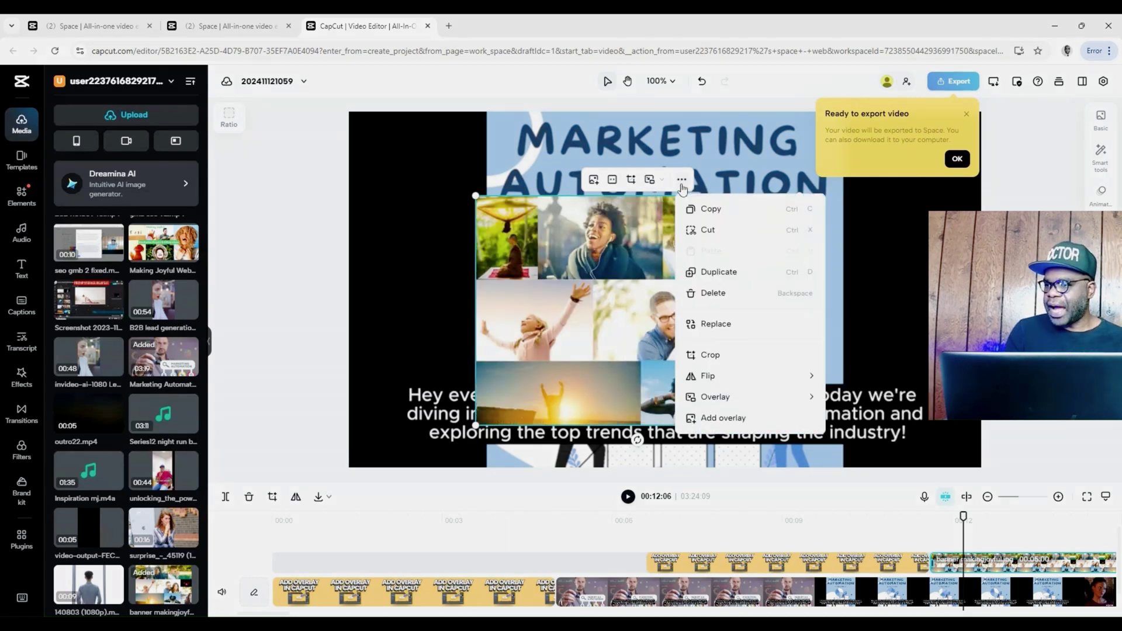
left_click(632, 181)
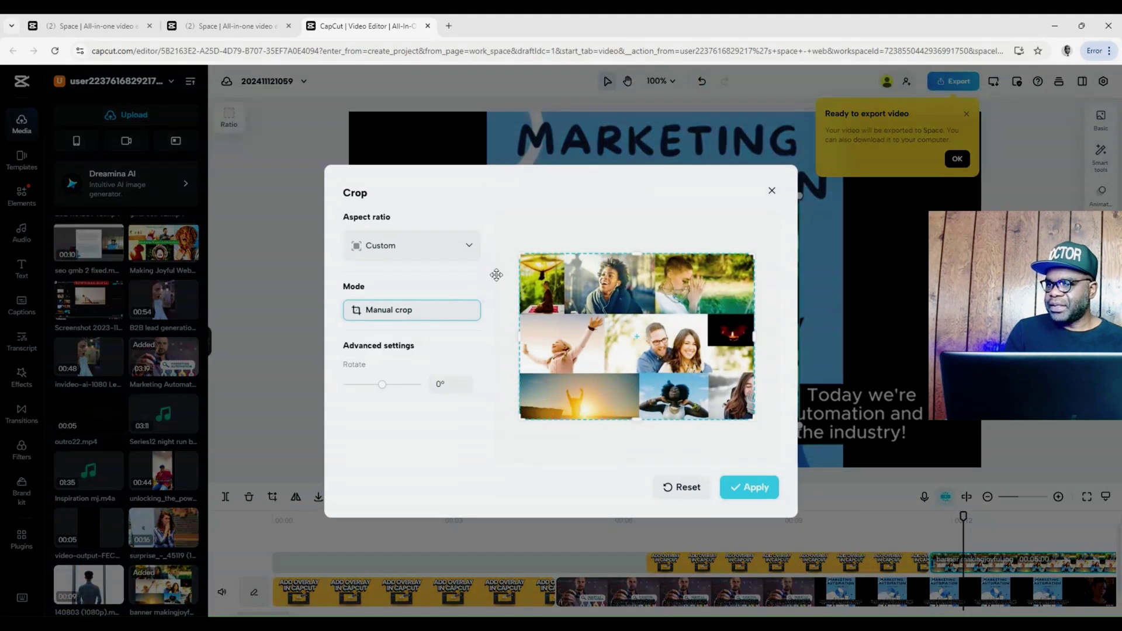
left_click_drag(520, 268, 615, 347)
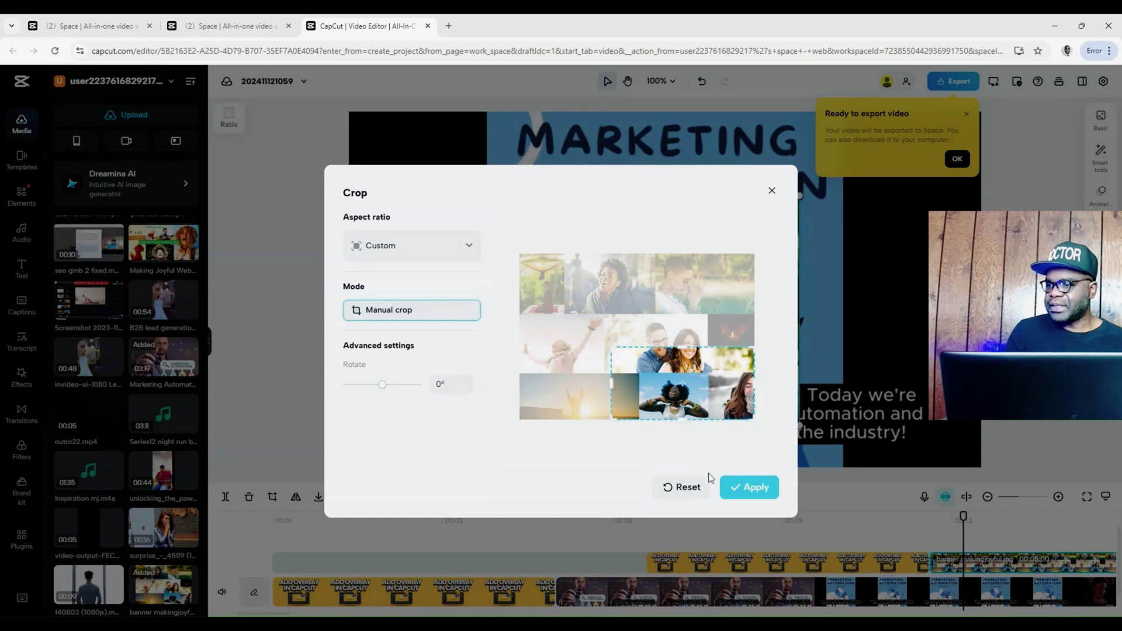
left_click(741, 490)
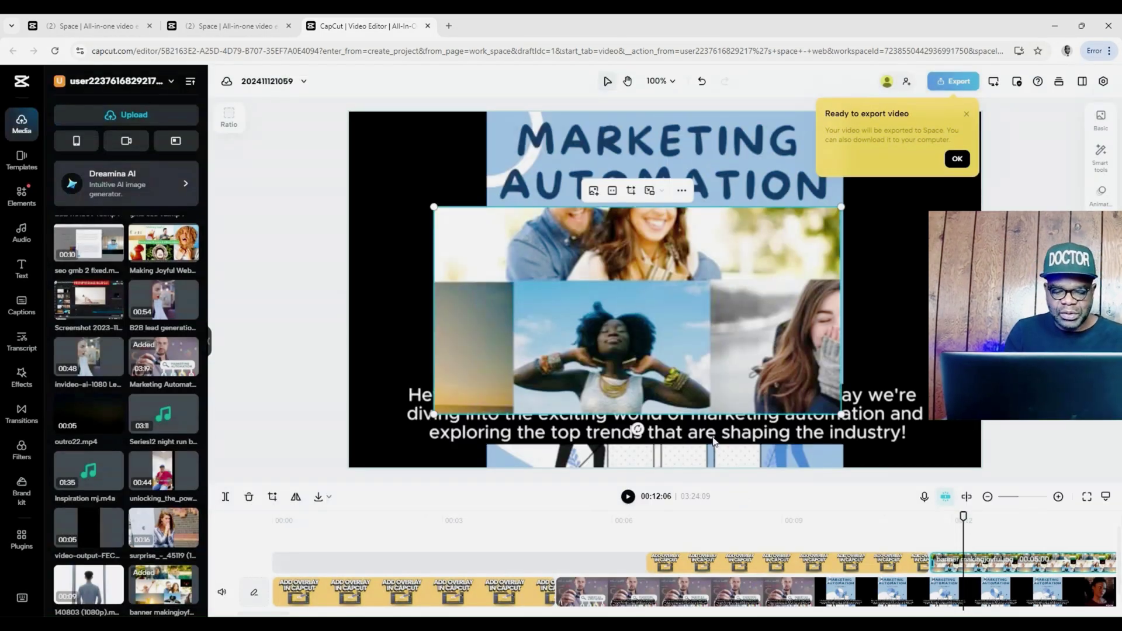
Step: Undo the banner crop, redo it, and undo it again
key("ctrl+z")
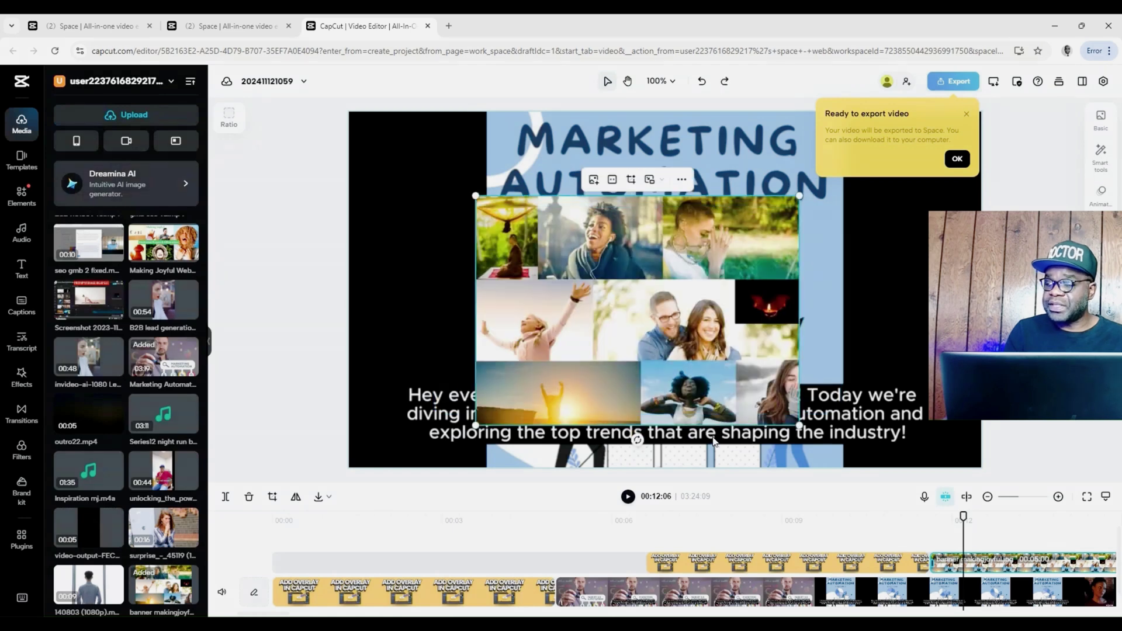
left_click(724, 82)
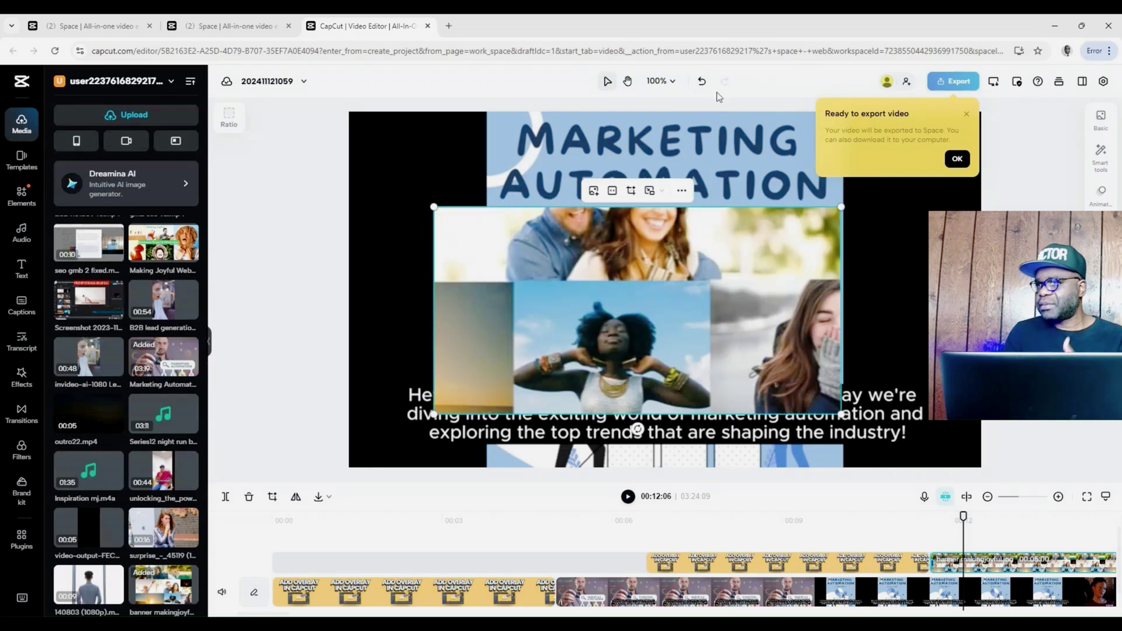
left_click(701, 82)
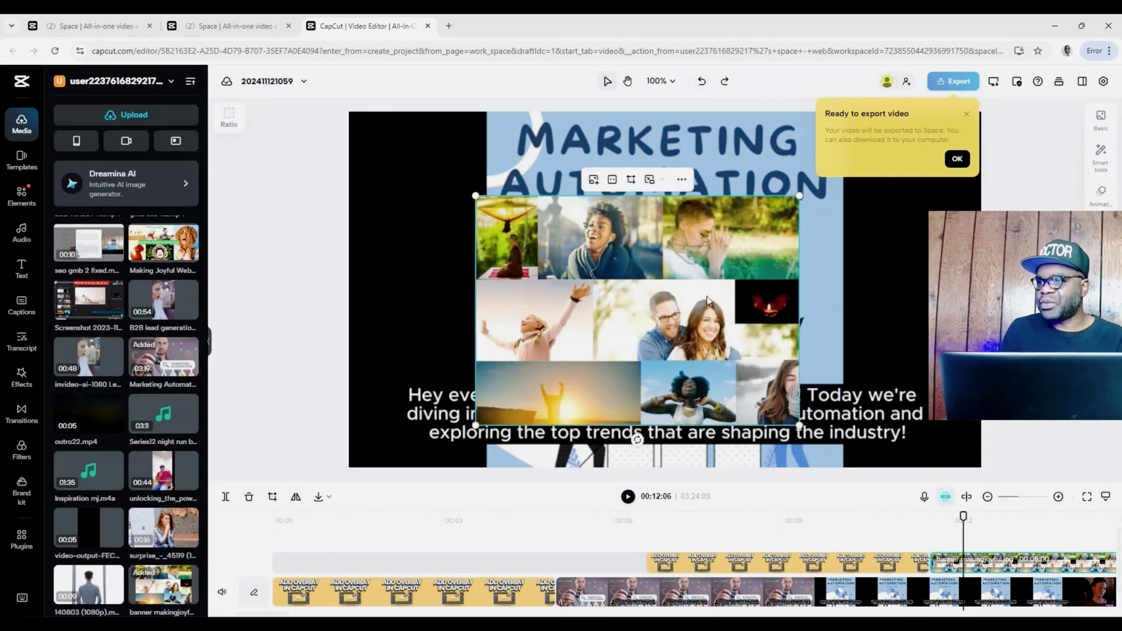
Step: Fit the banner overlay to the screen, enlarge it to fill the whole frame, and open its additional options
left_click(613, 181)
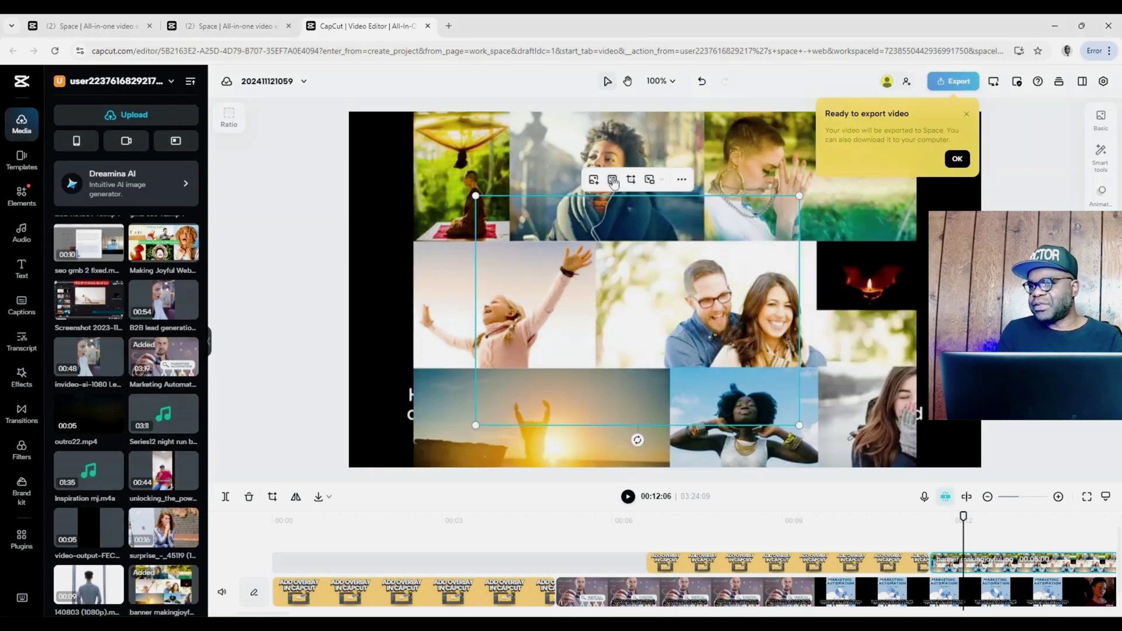
left_click(641, 116)
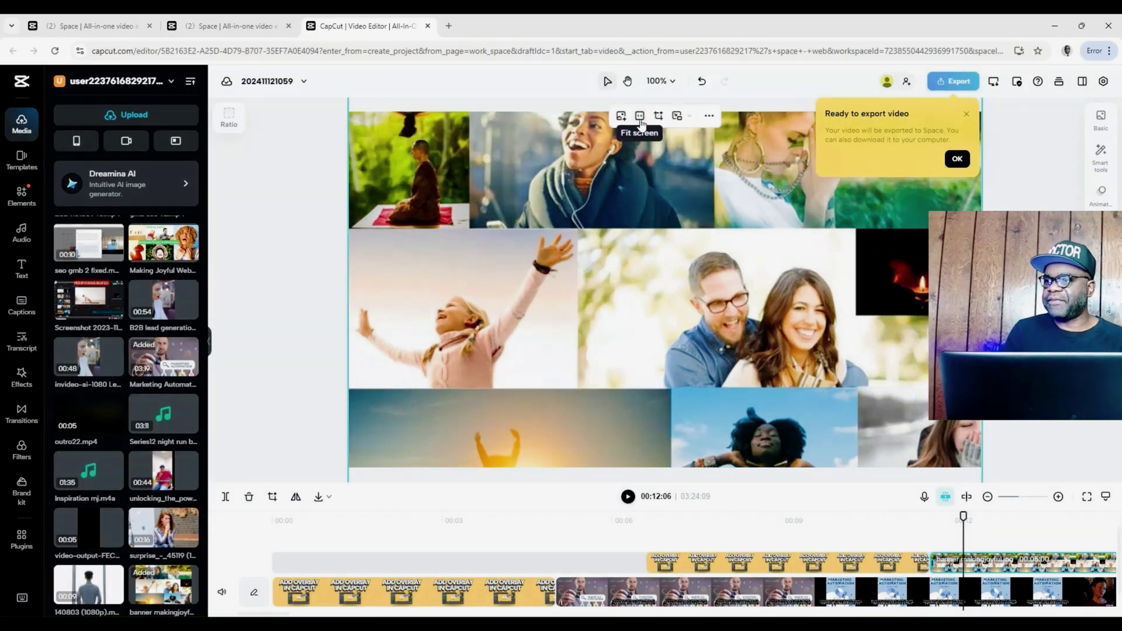
left_click(710, 117)
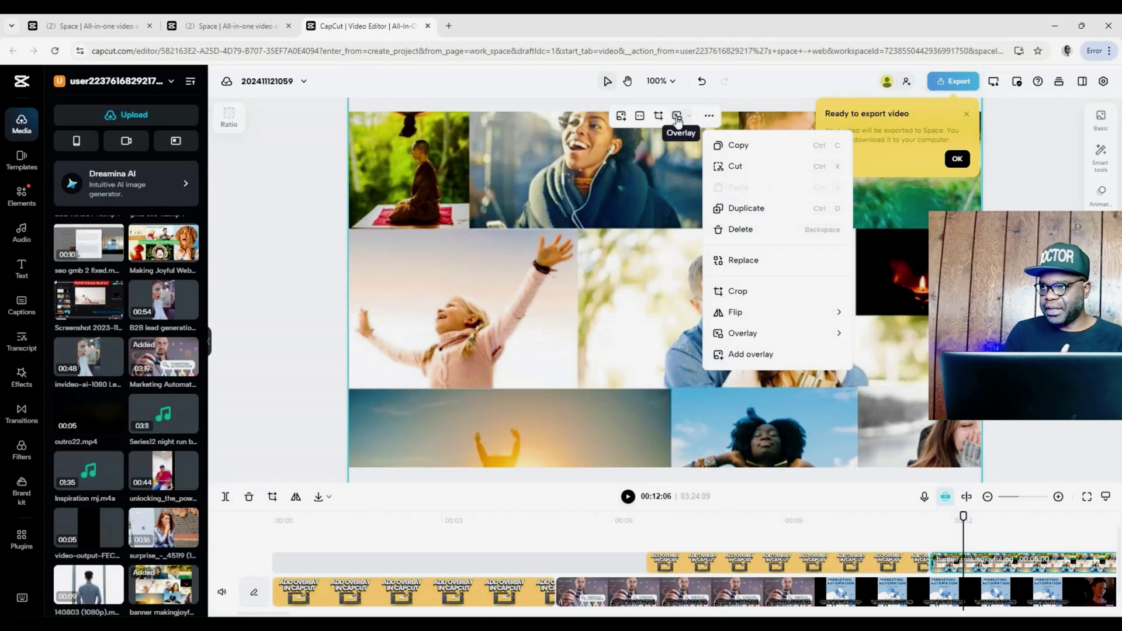
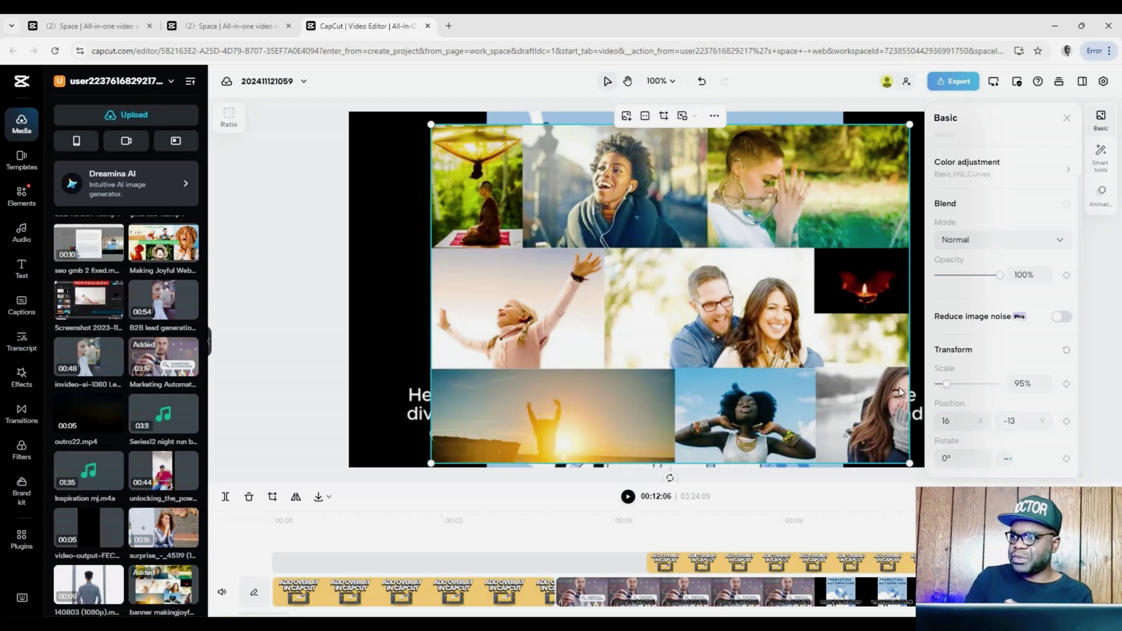
Step: Set the banner overlay's color adjustment to saturation 3, temperature 7 and hue 1
scroll(973, 315, "up", 2)
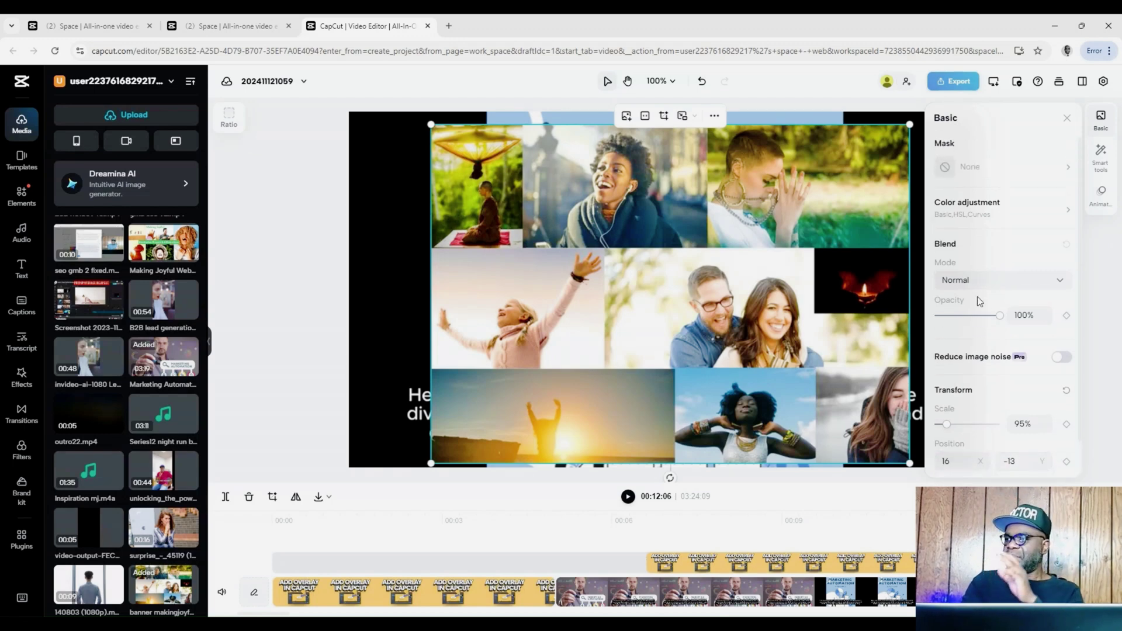
left_click(1003, 217)
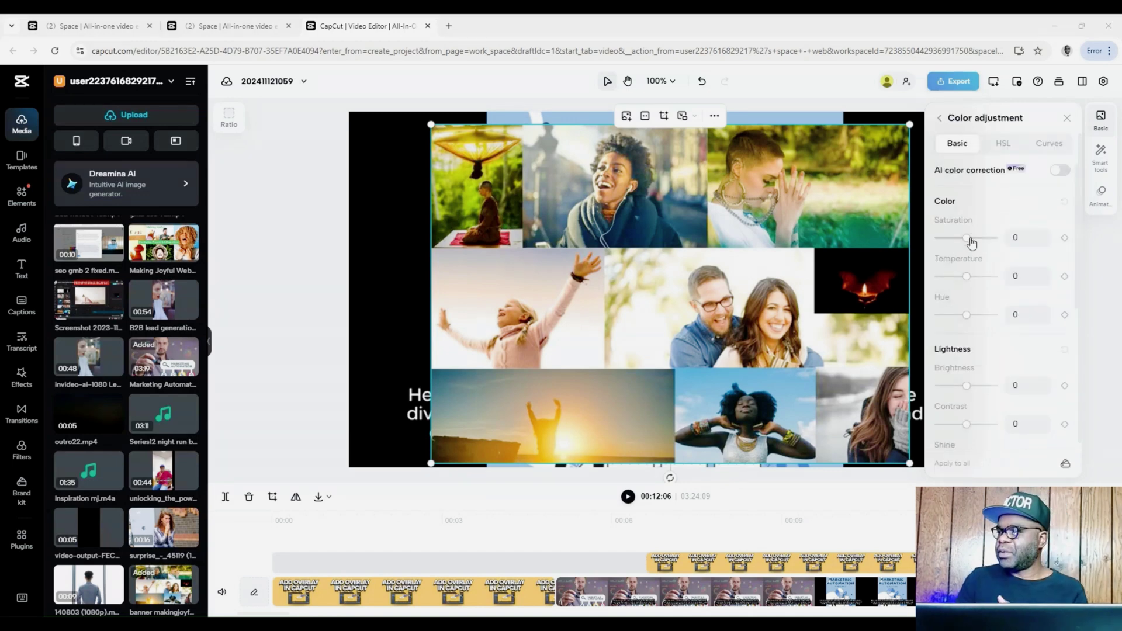
left_click_drag(968, 238, 1011, 281)
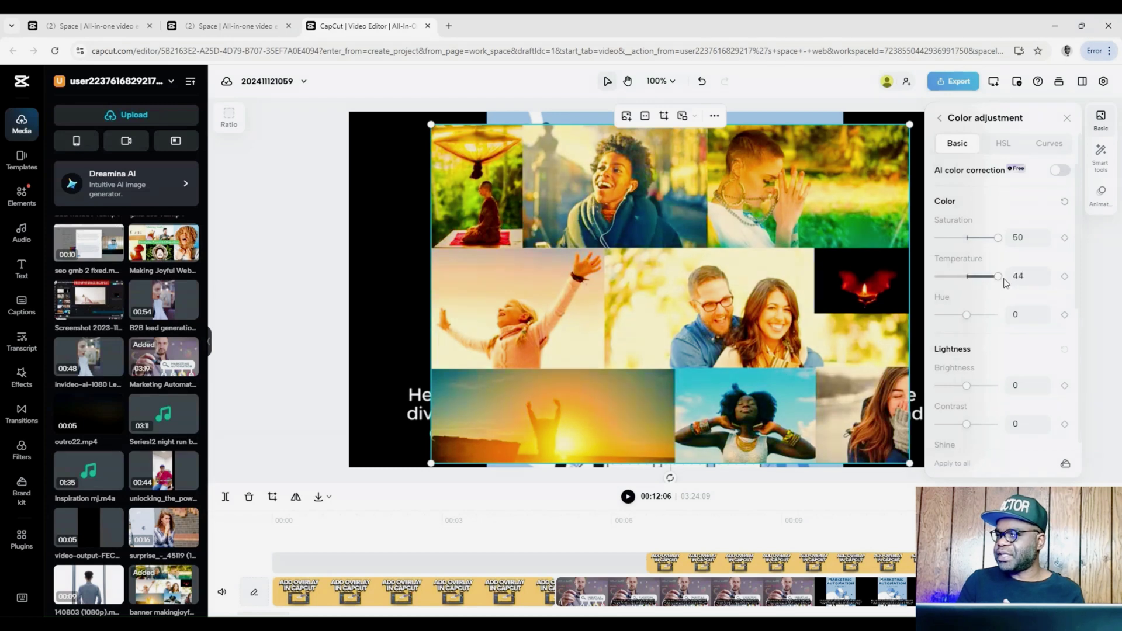
mouse_move(967, 316)
left_mouse_down()
mouse_move(996, 316)
mouse_move(969, 315)
left_mouse_up()
left_click_drag(997, 277, 970, 277)
left_click_drag(997, 239, 971, 245)
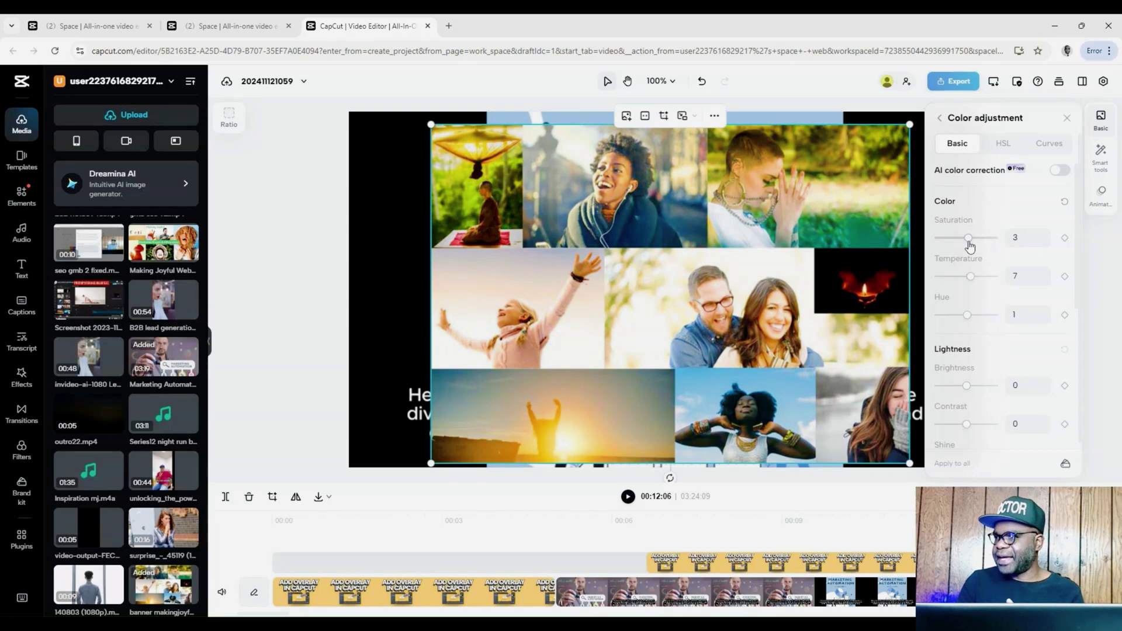
Step: Adjust the banner overlay's lightness to brightness -9, contrast 50, shine 44, highlight -32 and shadow 16
scroll(938, 363, "down", 2)
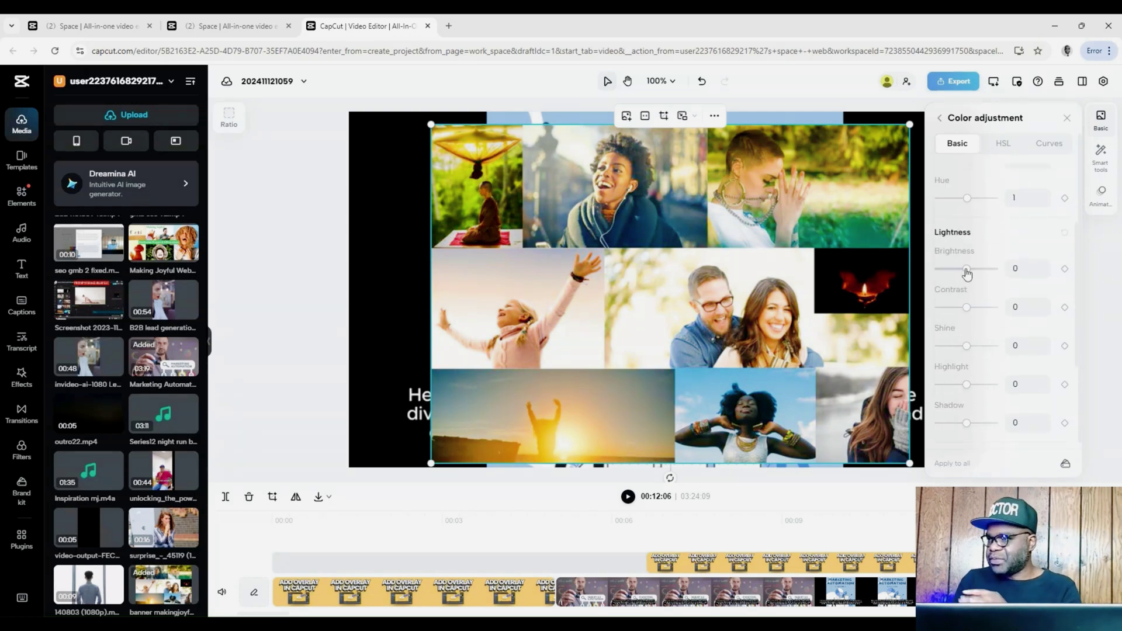
left_click_drag(966, 270, 1000, 269)
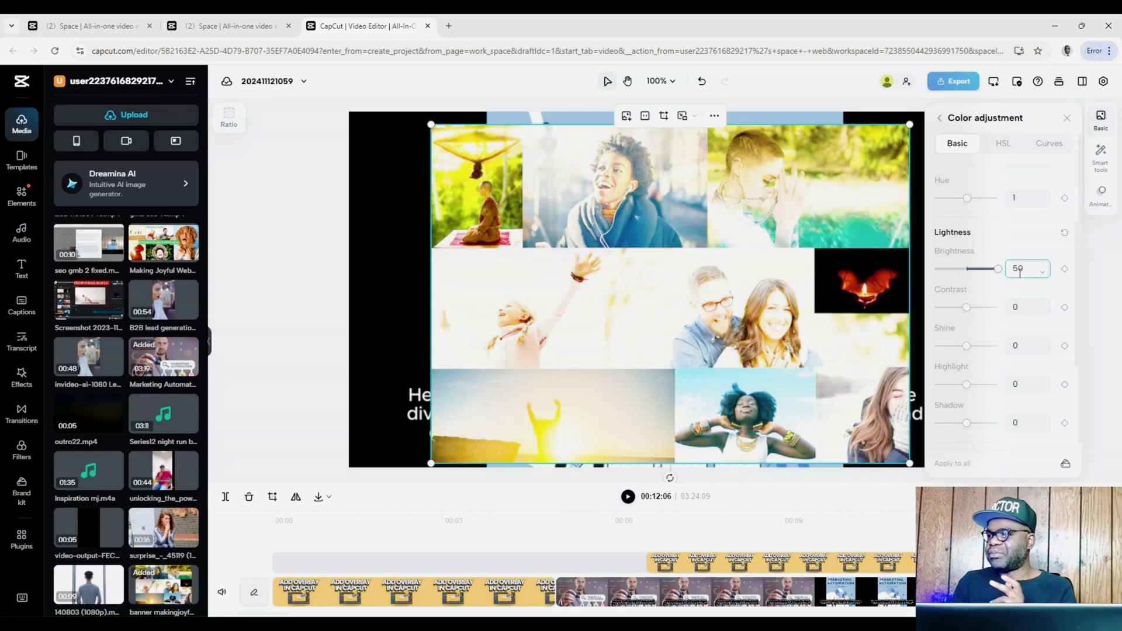
left_click(962, 269)
left_click_drag(972, 310, 1000, 315)
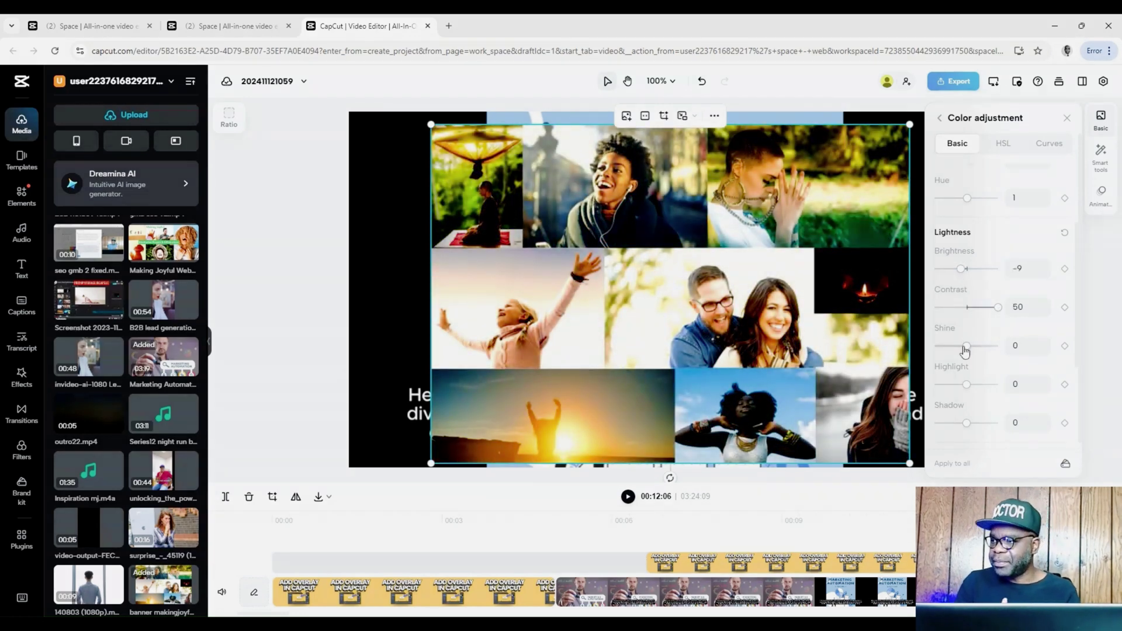
left_click_drag(964, 347, 993, 353)
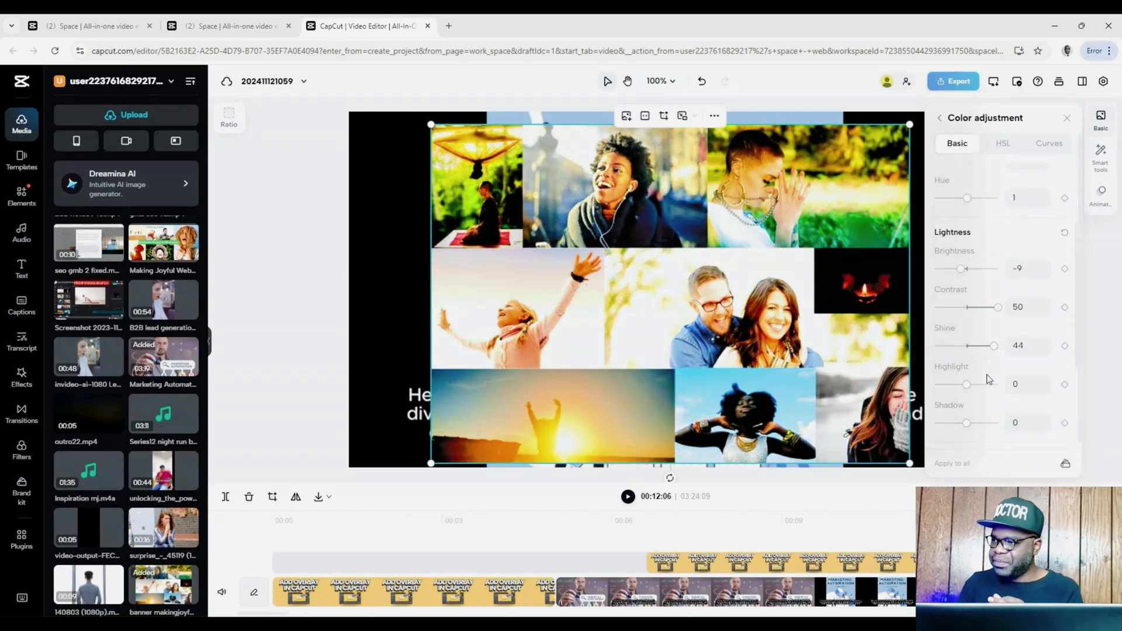
scroll(987, 378, "down", 1)
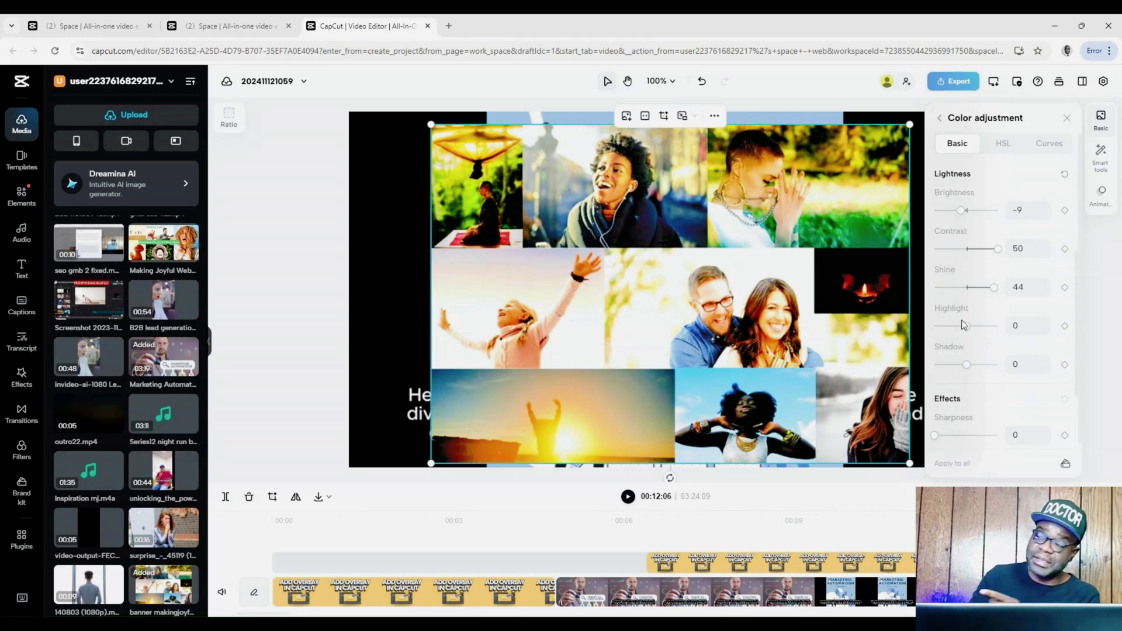
mouse_move(961, 325)
left_mouse_down()
mouse_move(995, 327)
mouse_move(945, 327)
left_mouse_up()
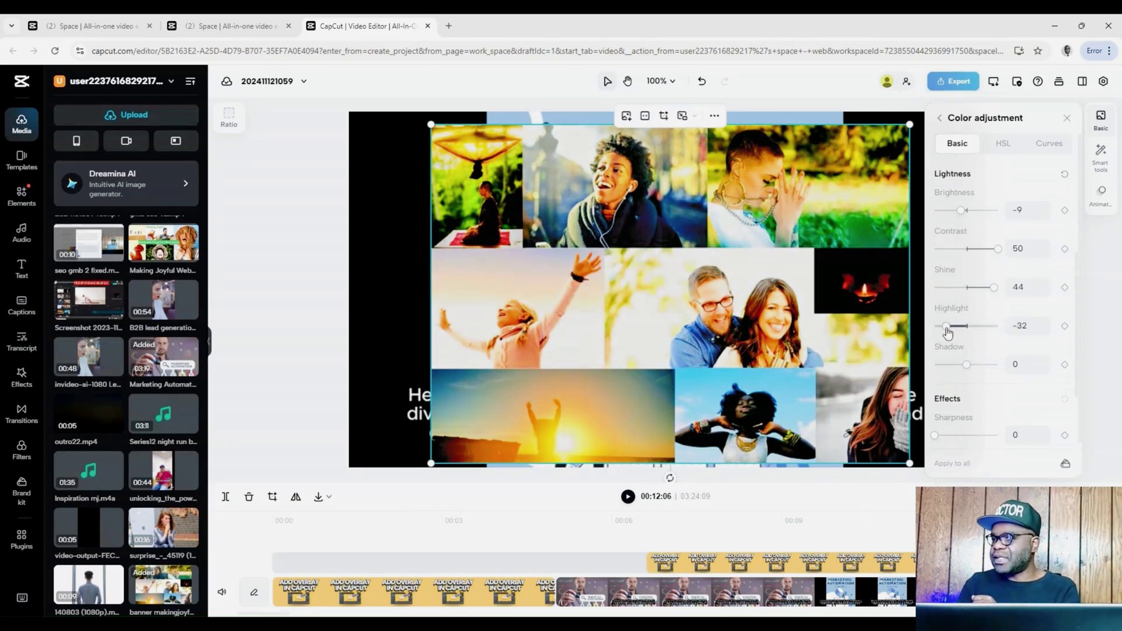
left_click_drag(966, 364, 941, 370)
Step: Set the banner overlay's sharpness to 70 and vignette to 1 in the color adjustment effects
scroll(976, 363, "up", 3)
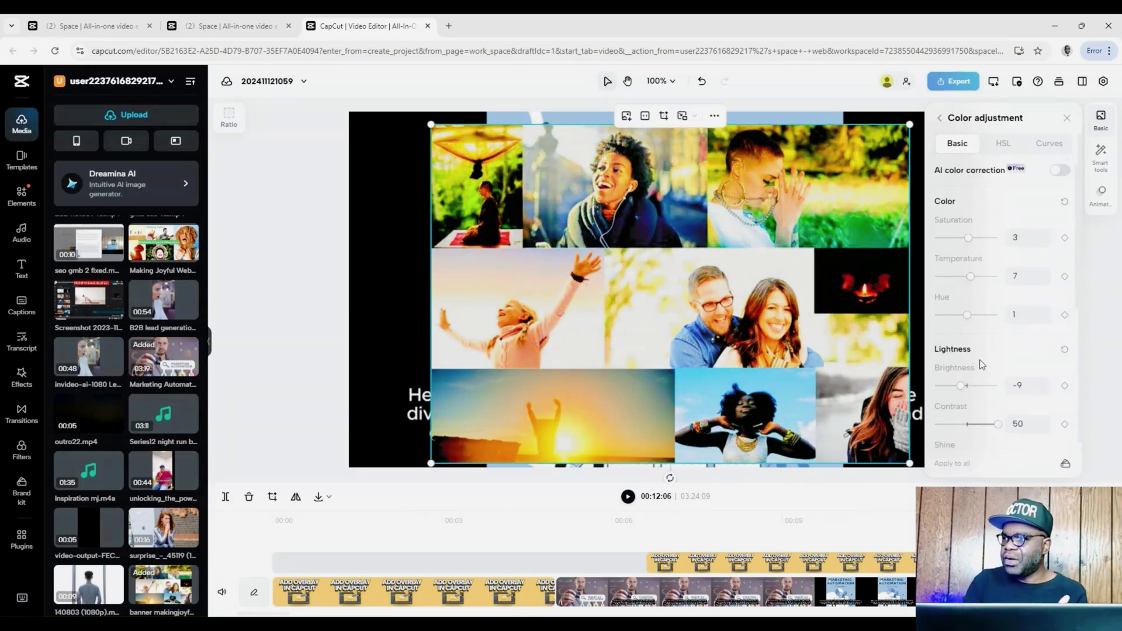
scroll(980, 359, "down", 6)
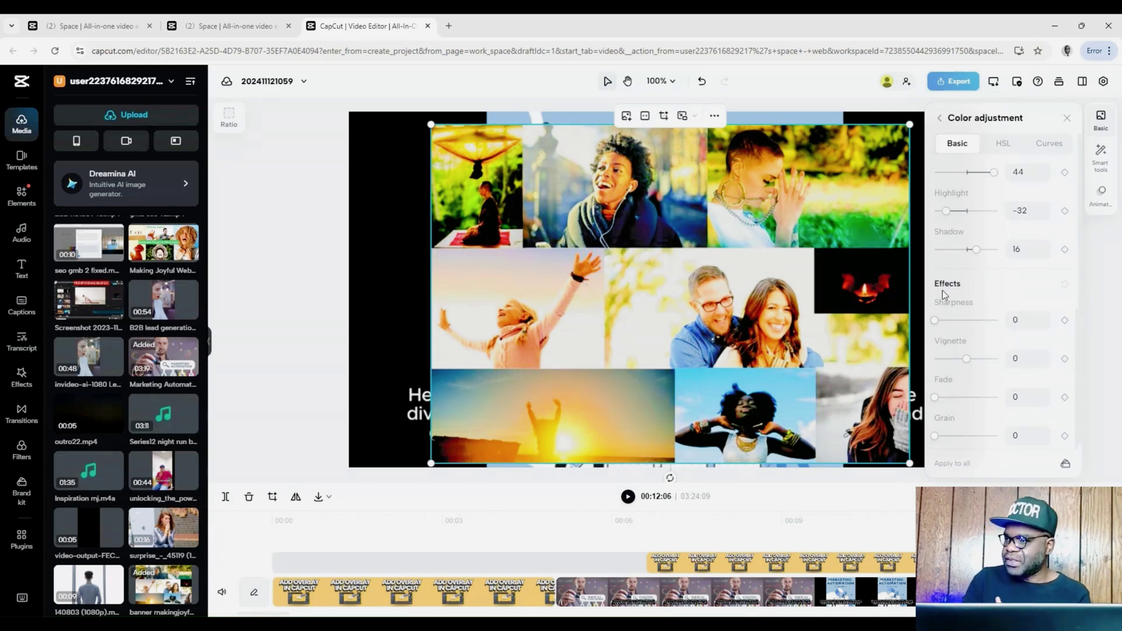
left_click_drag(934, 323, 967, 363)
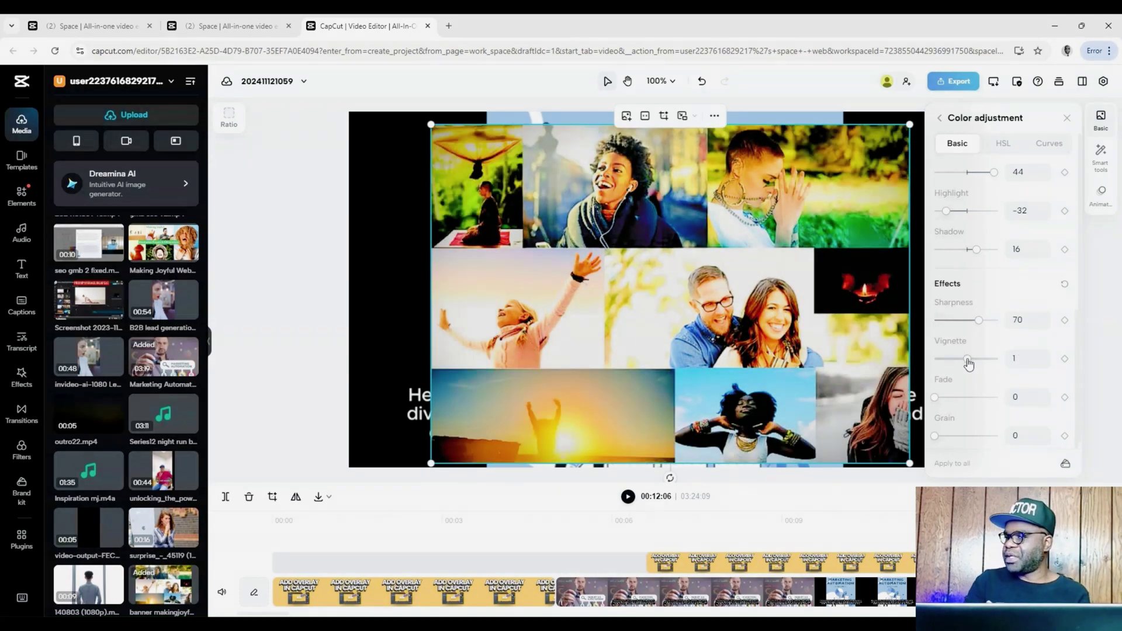
Step: Set the banner overlay's vignette to 0, fade to 28 and grain to 100 in the color adjustment effects
left_click_drag(935, 398, 1000, 430)
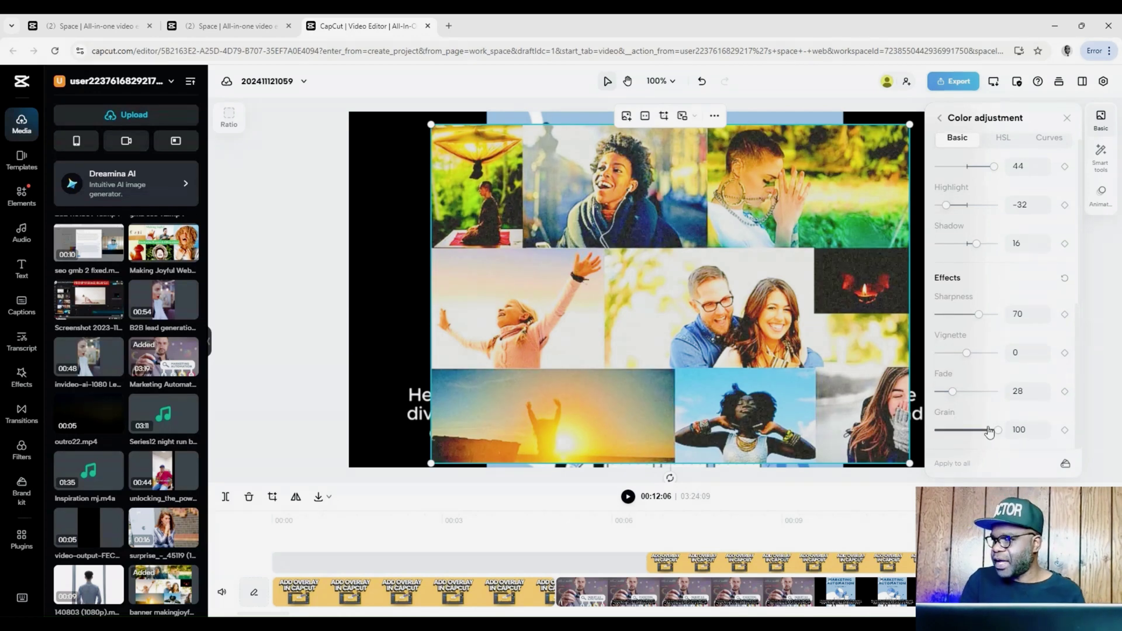
Step: Reset the banner overlay's Color, Lightness and Effects adjustments to their defaults
scroll(989, 431, "up", 5)
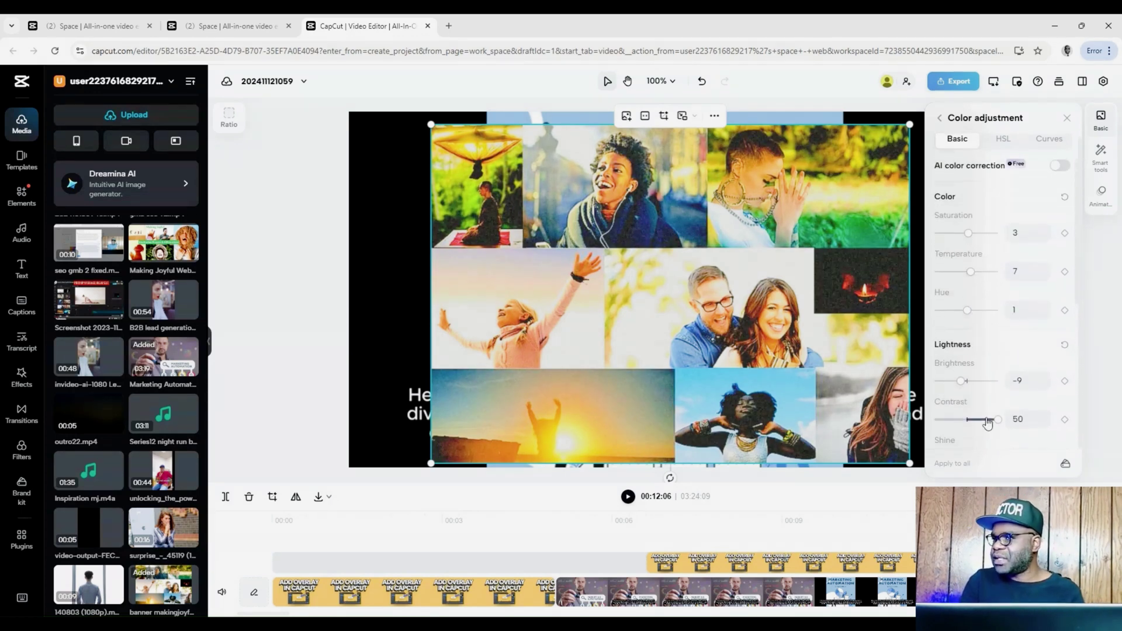
left_click(1064, 201)
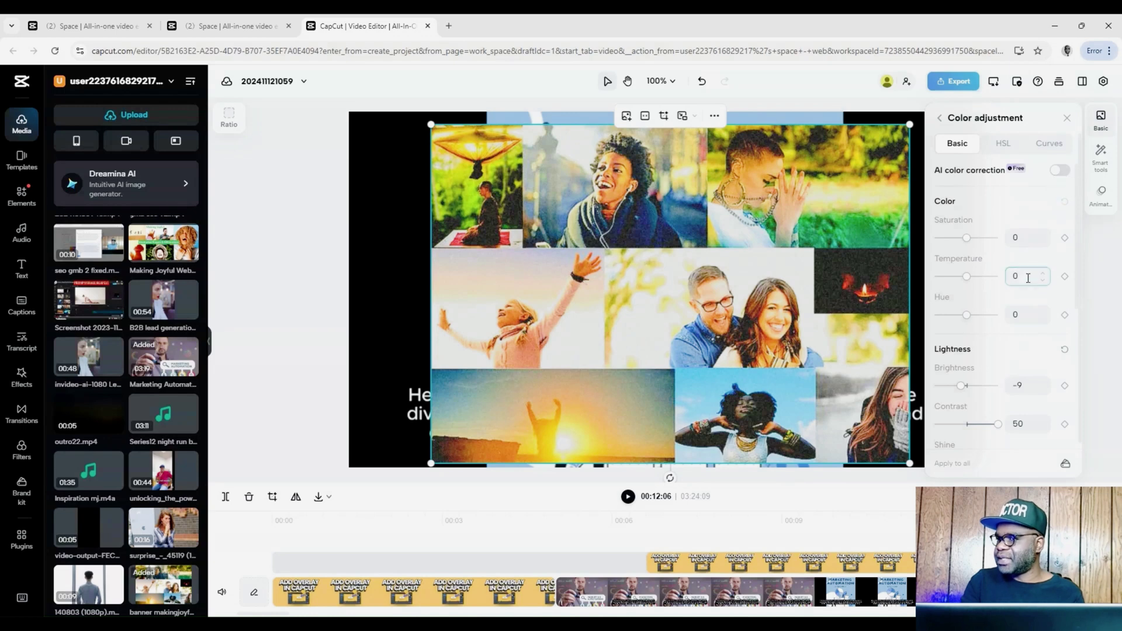
scroll(1052, 258, "down", 3)
scroll(1047, 263, "up", 2)
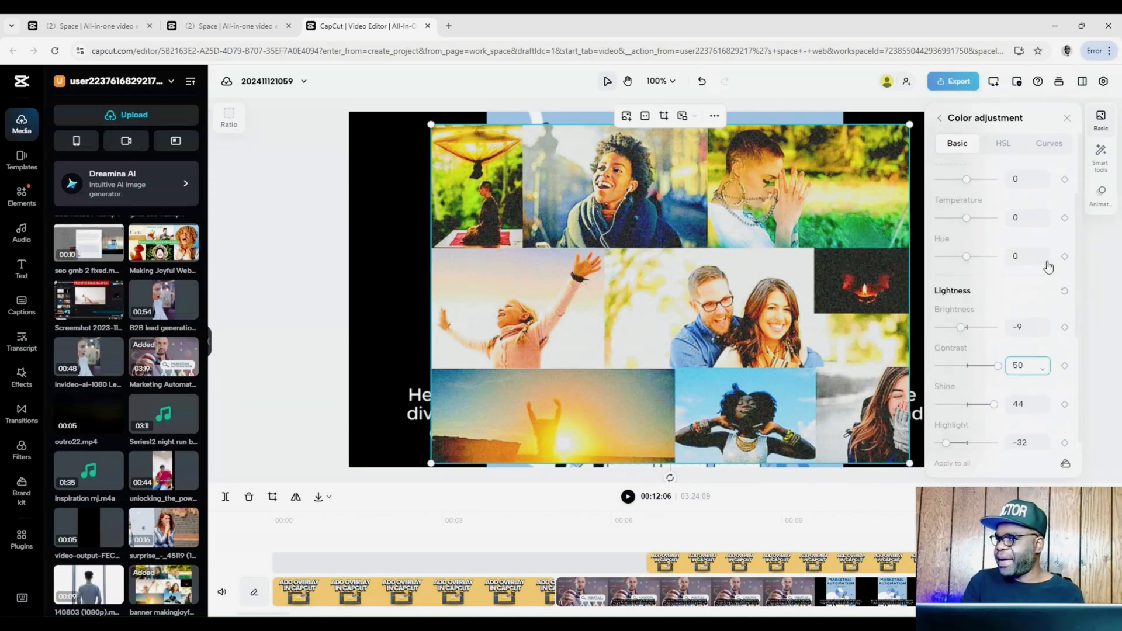
left_click(1066, 295)
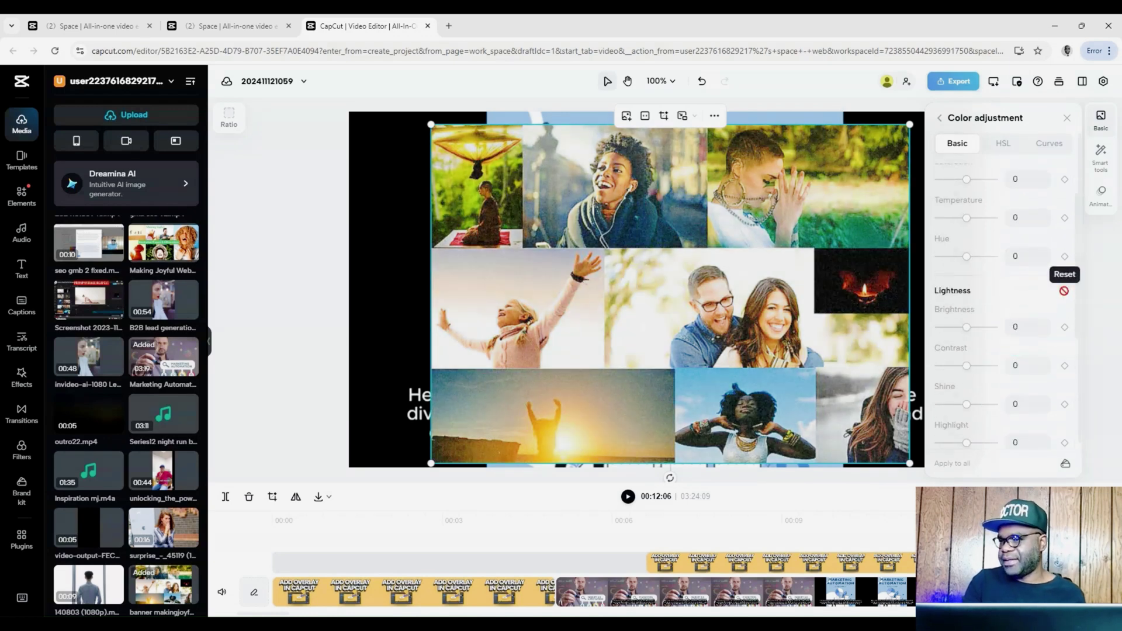
scroll(1062, 289, "up", 1)
scroll(1063, 289, "down", 5)
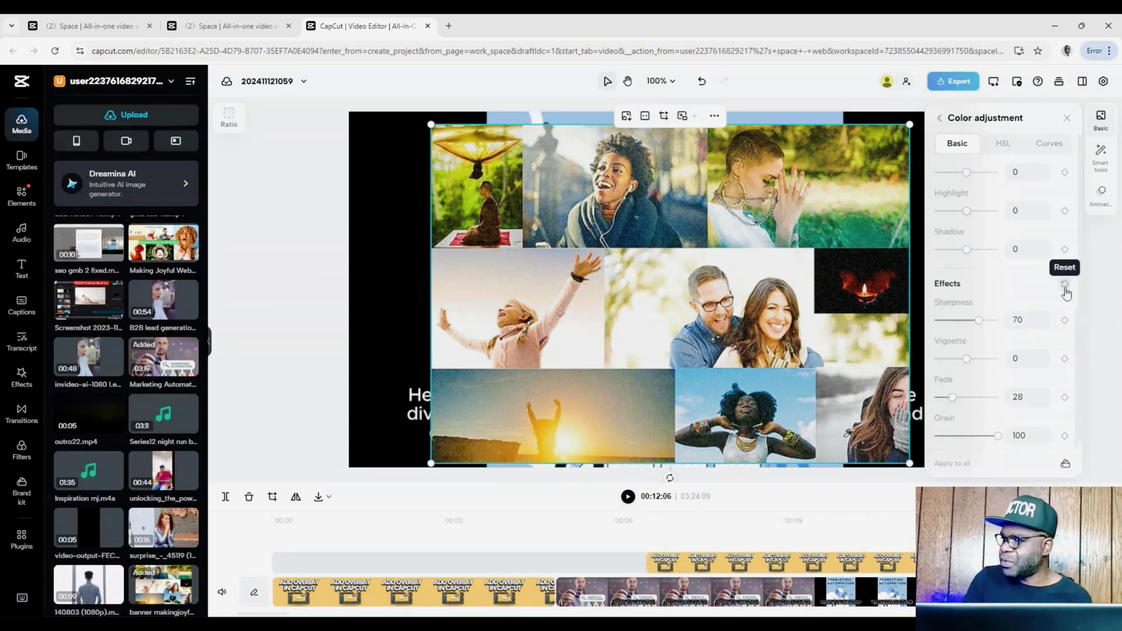
left_click(1064, 285)
scroll(1032, 358, "up", 5)
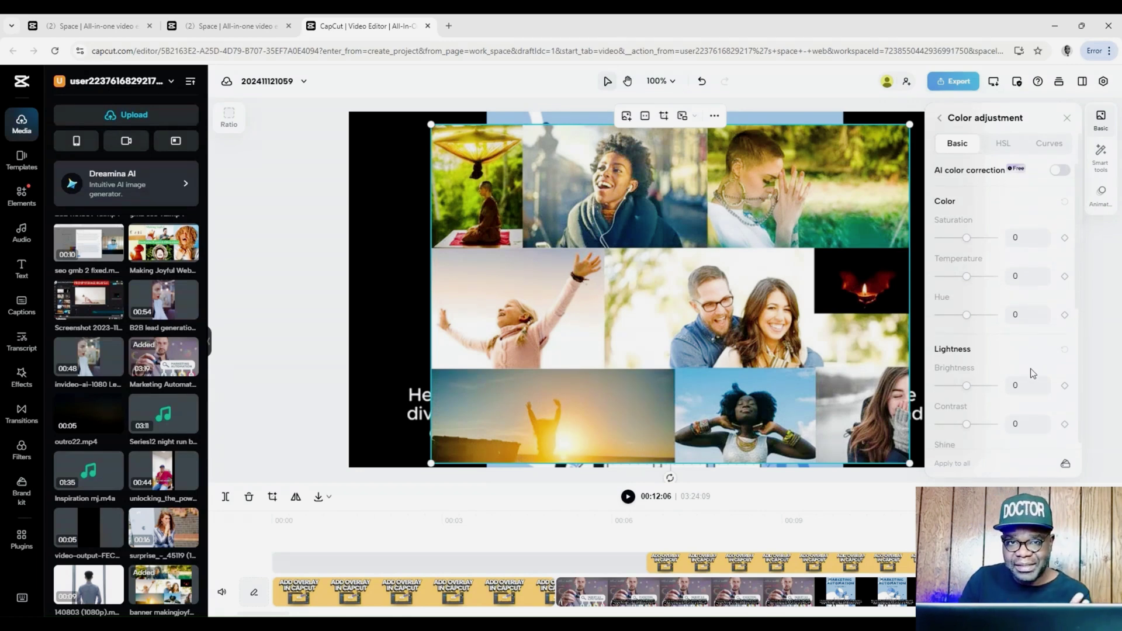
Step: Try HSL adjustments on the banner overlay's red range and shift the yellow hue to 99
left_click(1003, 146)
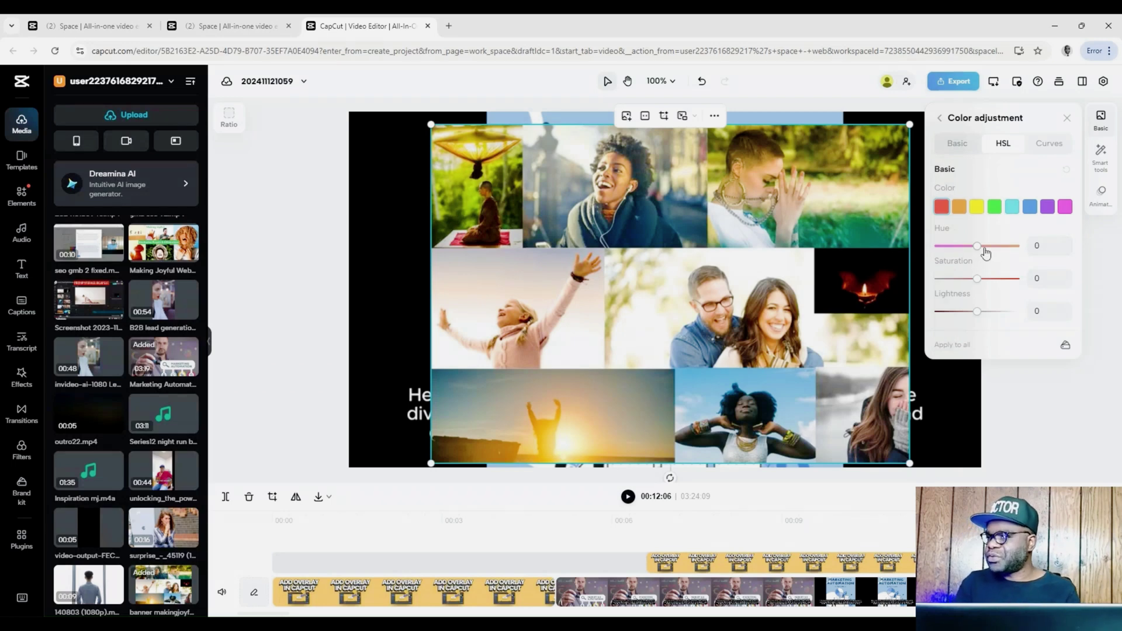
left_click_drag(986, 252, 988, 313)
left_click(978, 210)
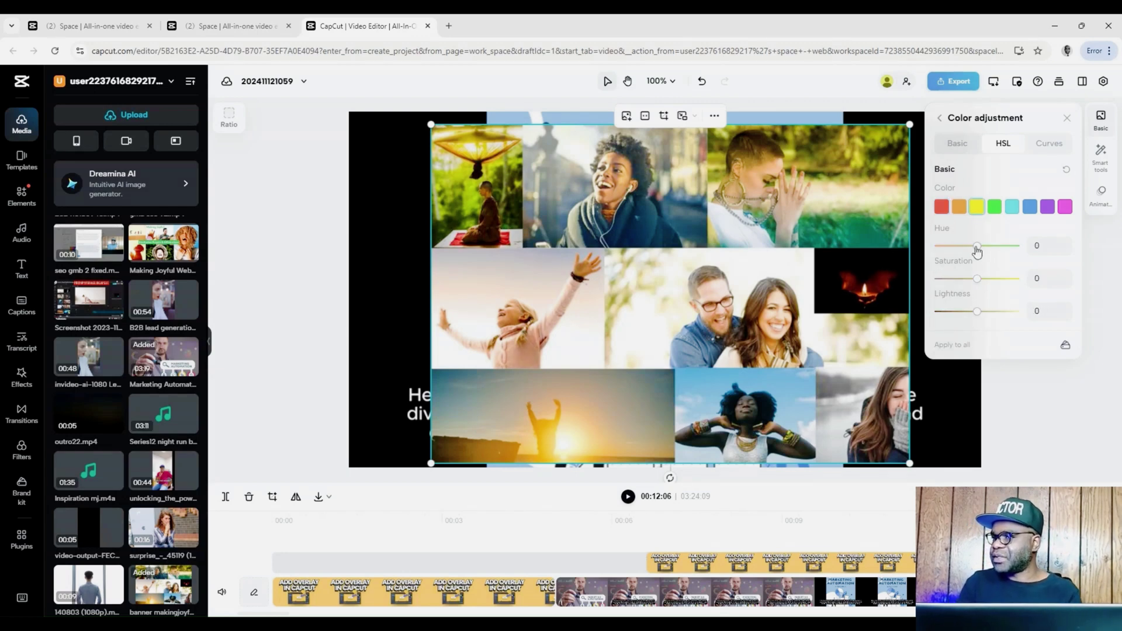
left_click_drag(977, 251, 1028, 246)
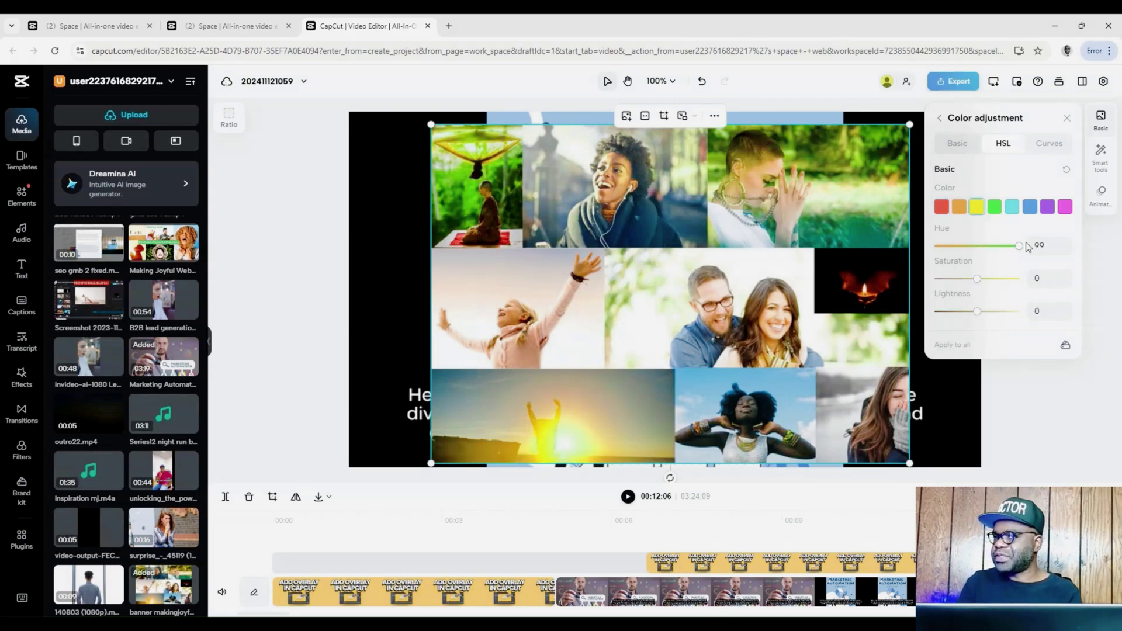
Step: Try green HSL values of hue 100, saturation 93 and lightness 100 on the banner overlay, and reset all HSL adjustments
left_click(994, 206)
left_click_drag(977, 247, 1020, 246)
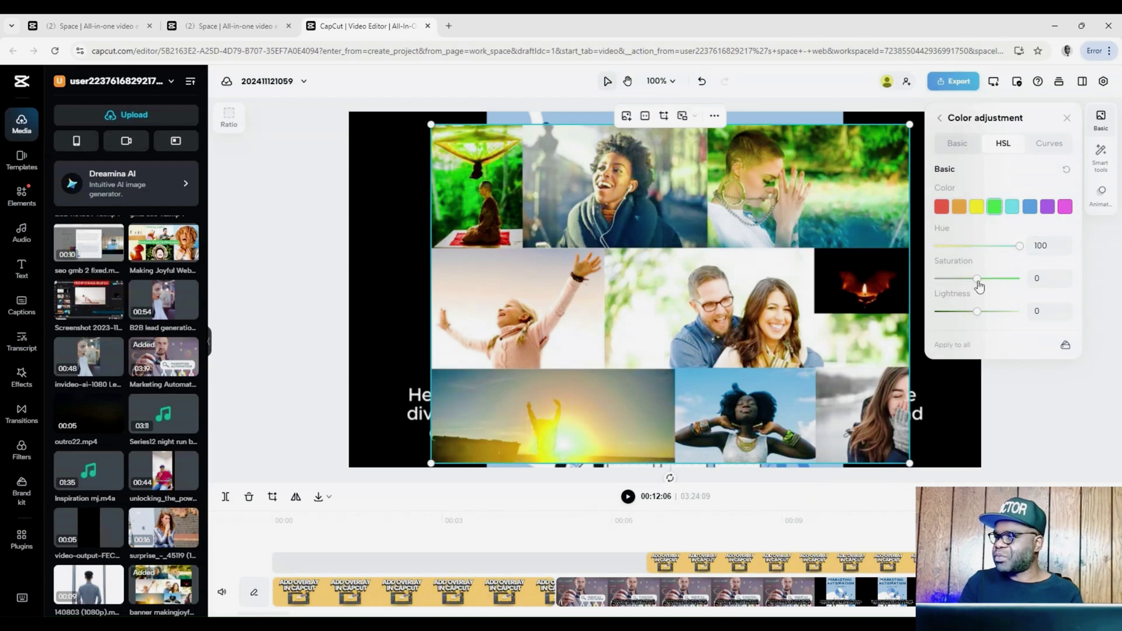
left_click_drag(977, 279, 1017, 278)
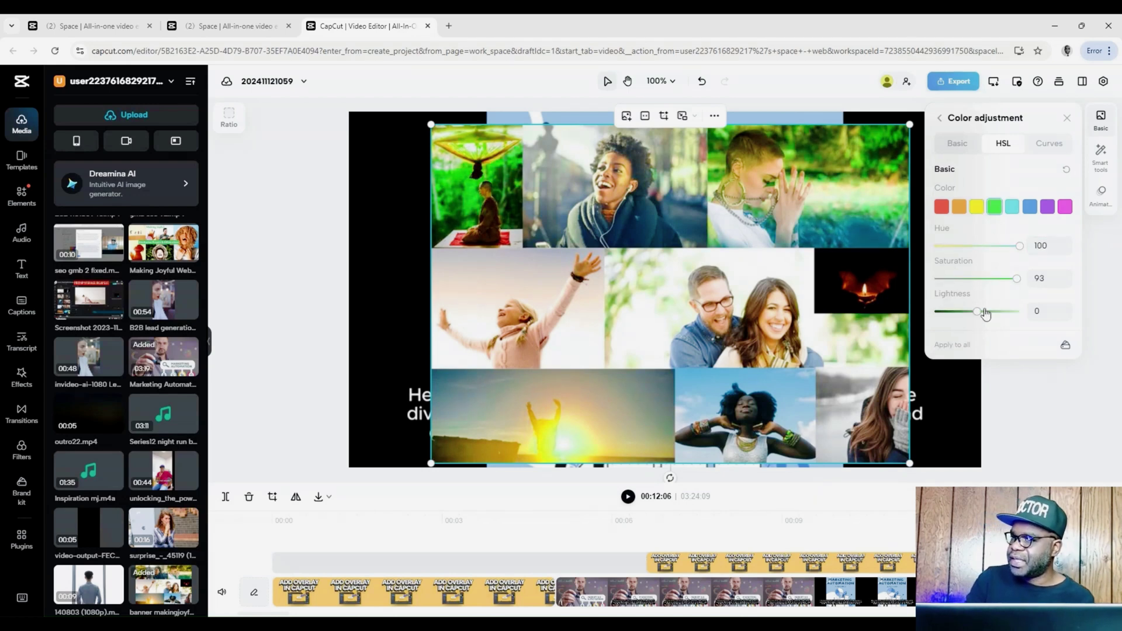
left_click_drag(985, 313, 1029, 311)
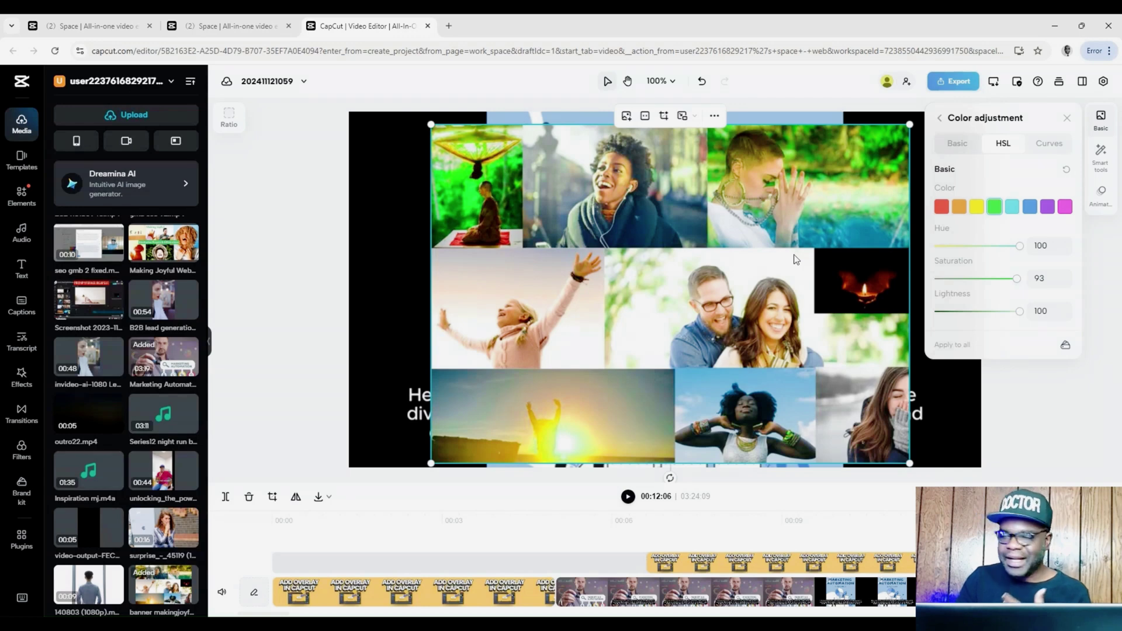
left_click(1067, 170)
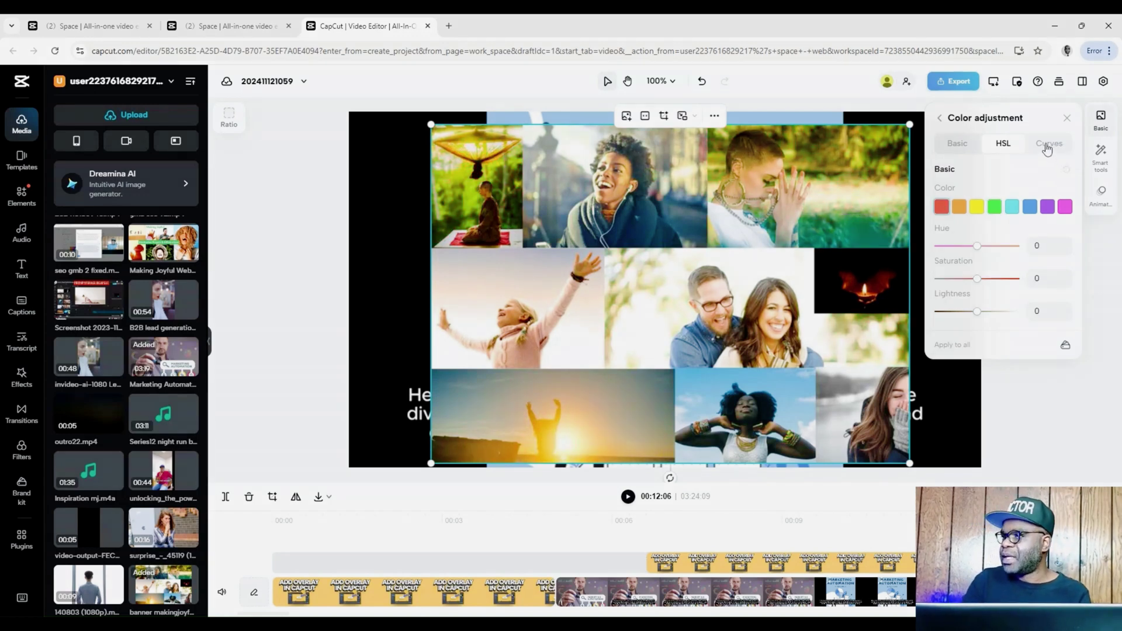
Step: Try custom RGB curves on the banner overlay, raising red strongly, lowering green and lifting blue slightly
left_click(1048, 146)
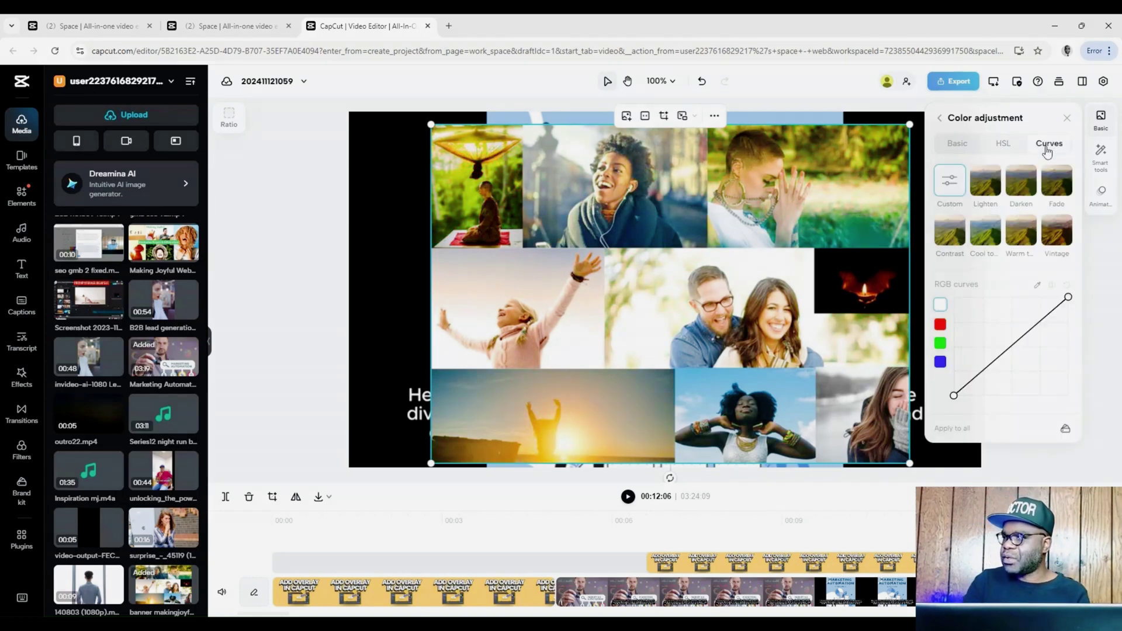
left_click(941, 327)
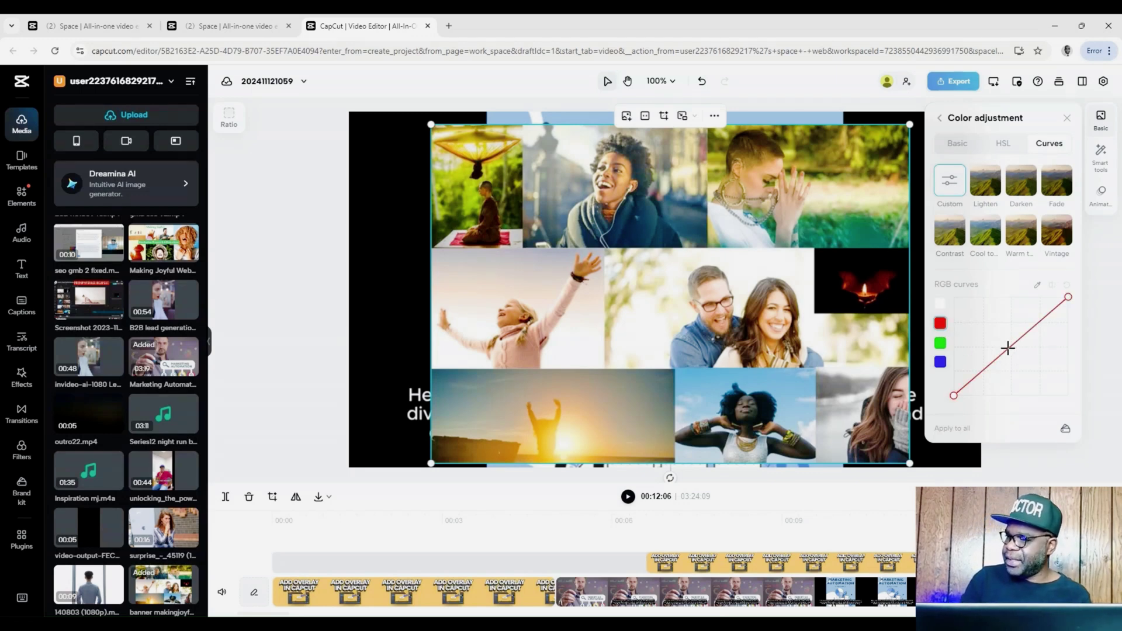
left_click_drag(1008, 347, 988, 298)
left_click(940, 342)
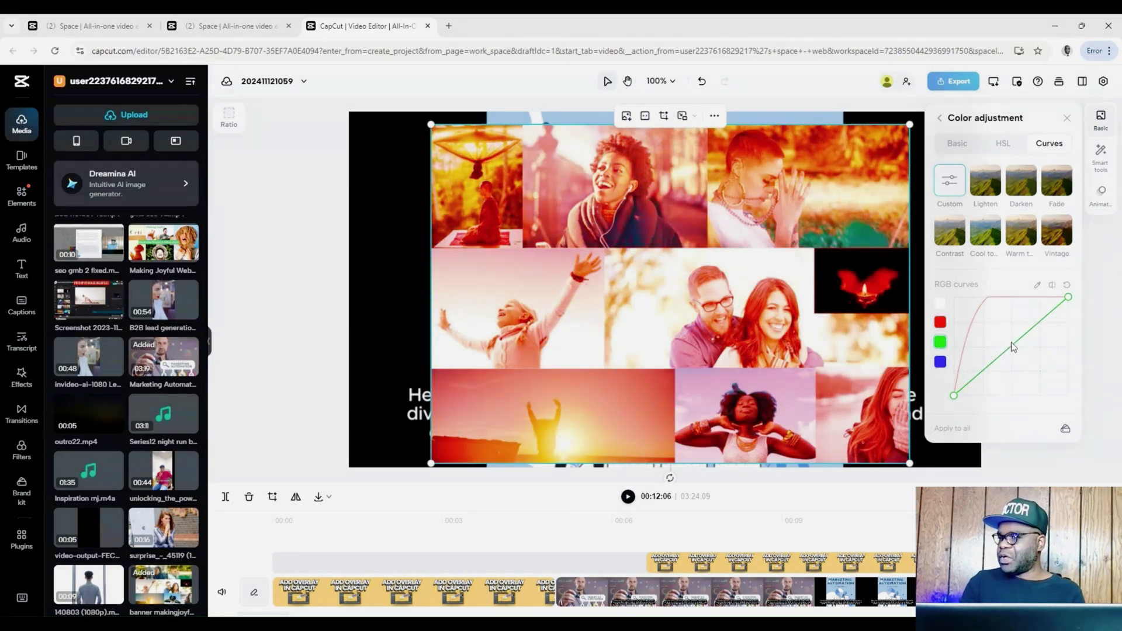
left_click_drag(1010, 347, 1043, 364)
left_click(940, 362)
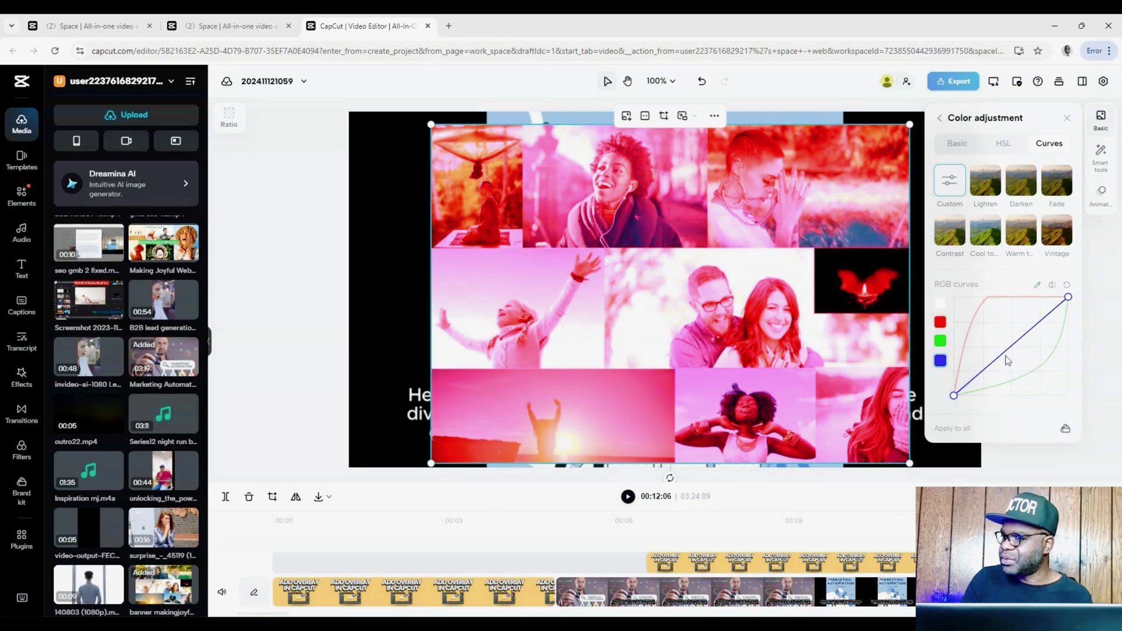
mouse_move(1004, 350)
left_mouse_down()
mouse_move(1046, 304)
mouse_move(1052, 368)
mouse_move(1037, 301)
mouse_move(1009, 342)
left_mouse_up()
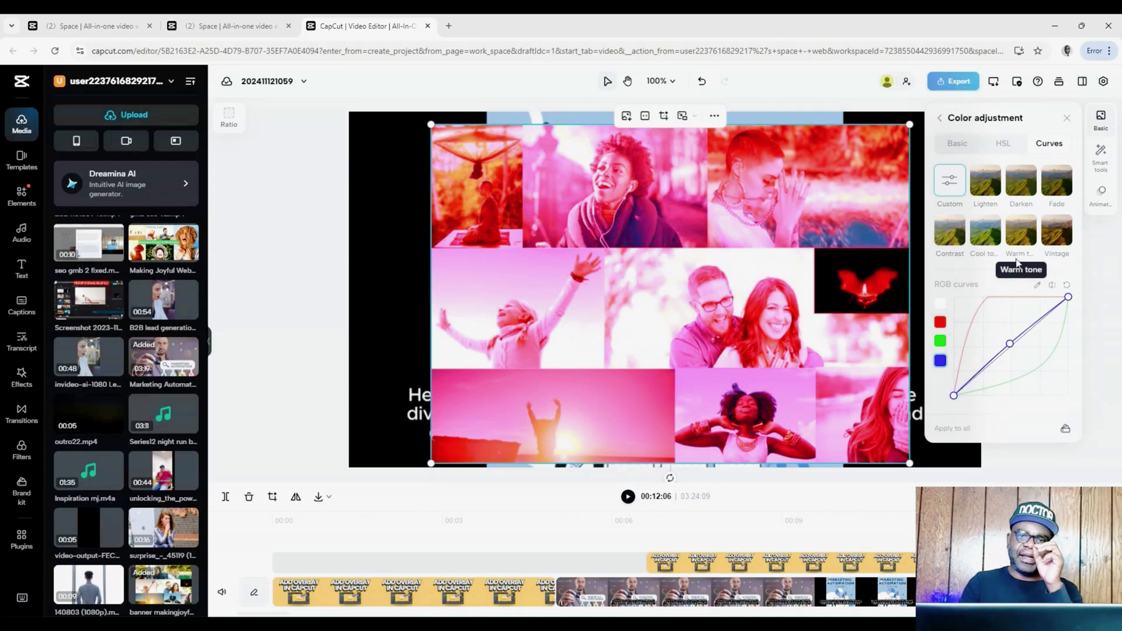
Step: Try the Contrast, Cool tone, Lighten and Darken curve presets on the banner overlay and settle on Fade
left_click(961, 245)
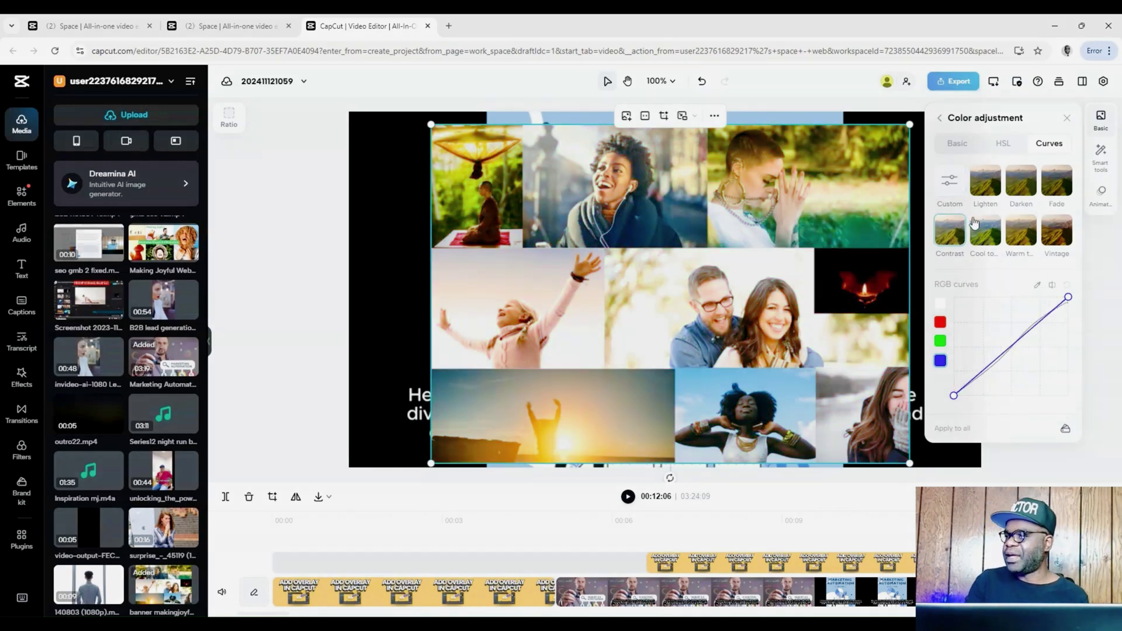
left_click(985, 231)
left_click(996, 193)
left_click(1023, 184)
left_click(1052, 184)
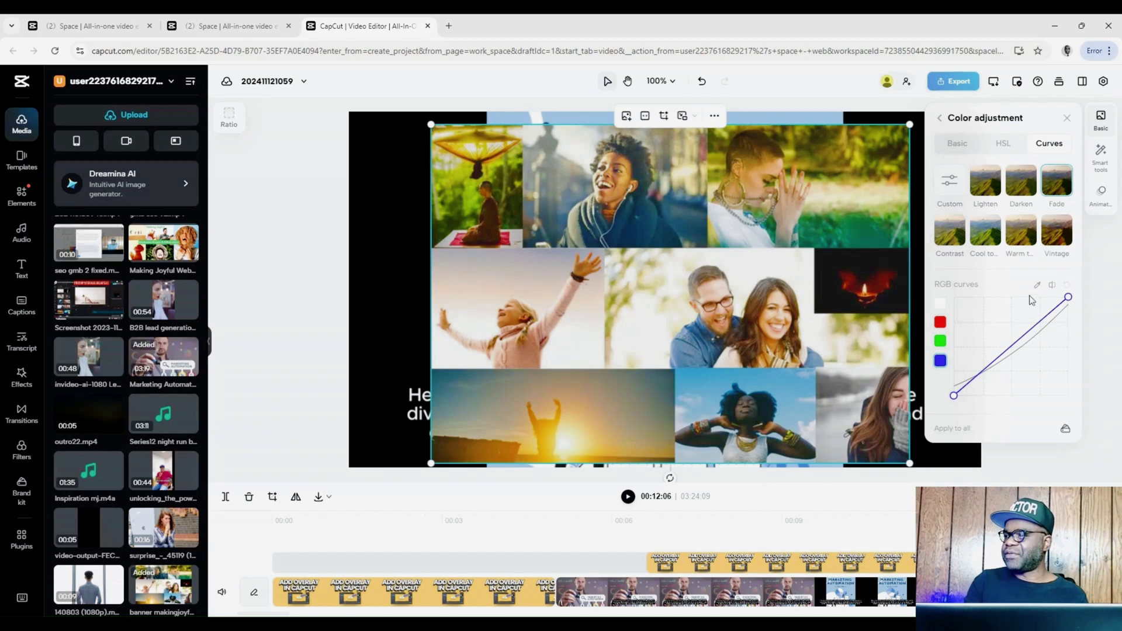
Step: Turn on automatic background removal for the banner overlay and move the cut-out slightly up and to the right on the canvas
left_click(958, 145)
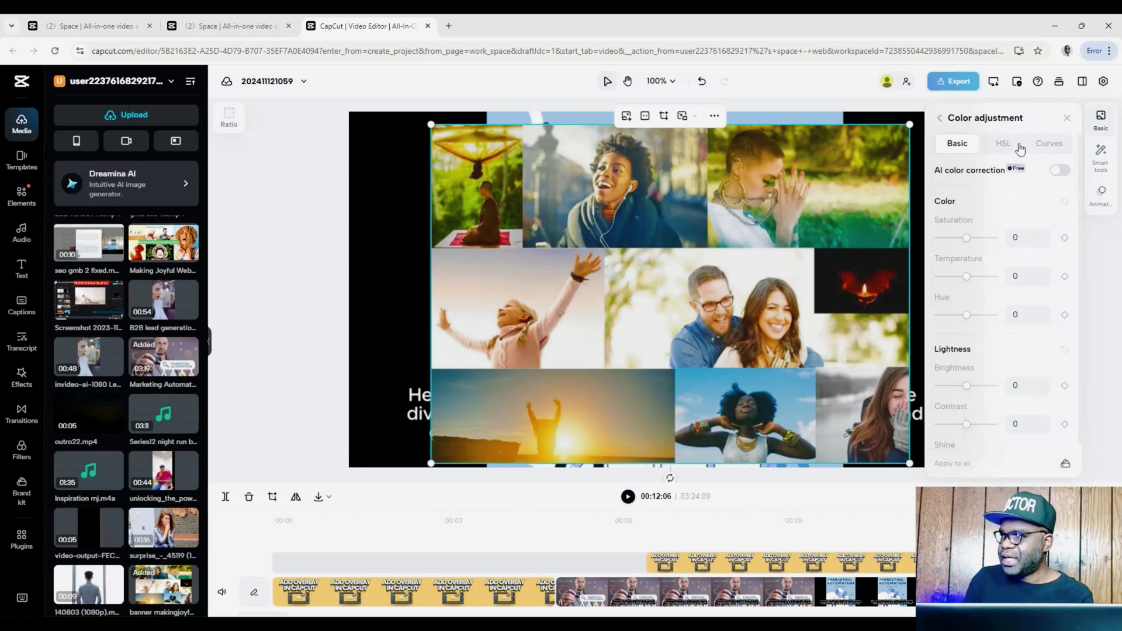
left_click(1100, 163)
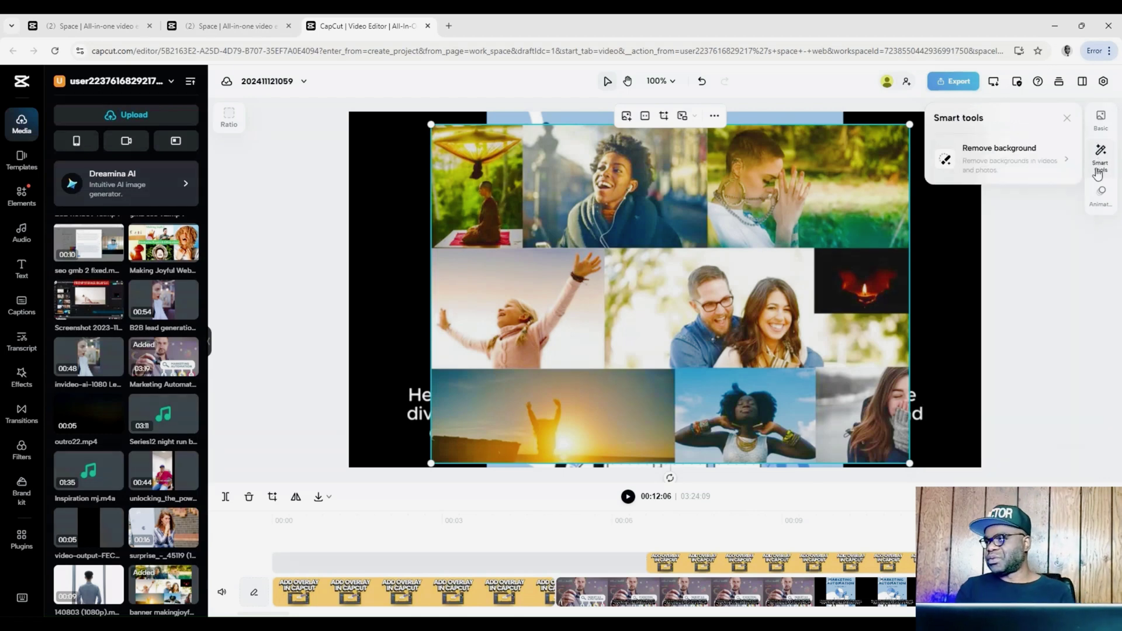
mouse_move(993, 182)
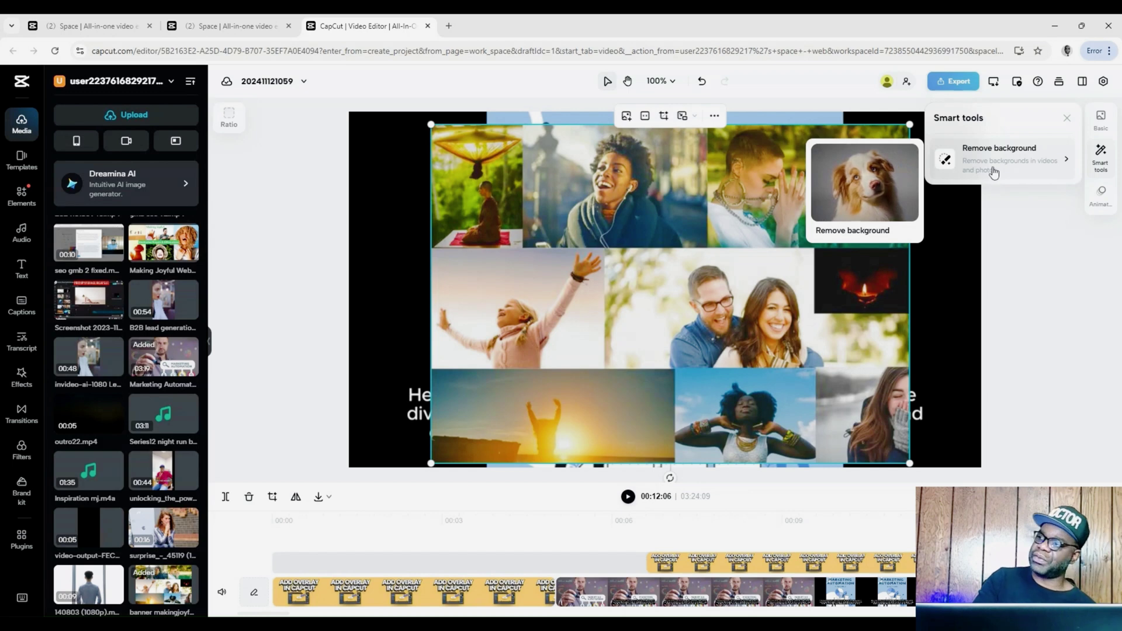
left_click(994, 171)
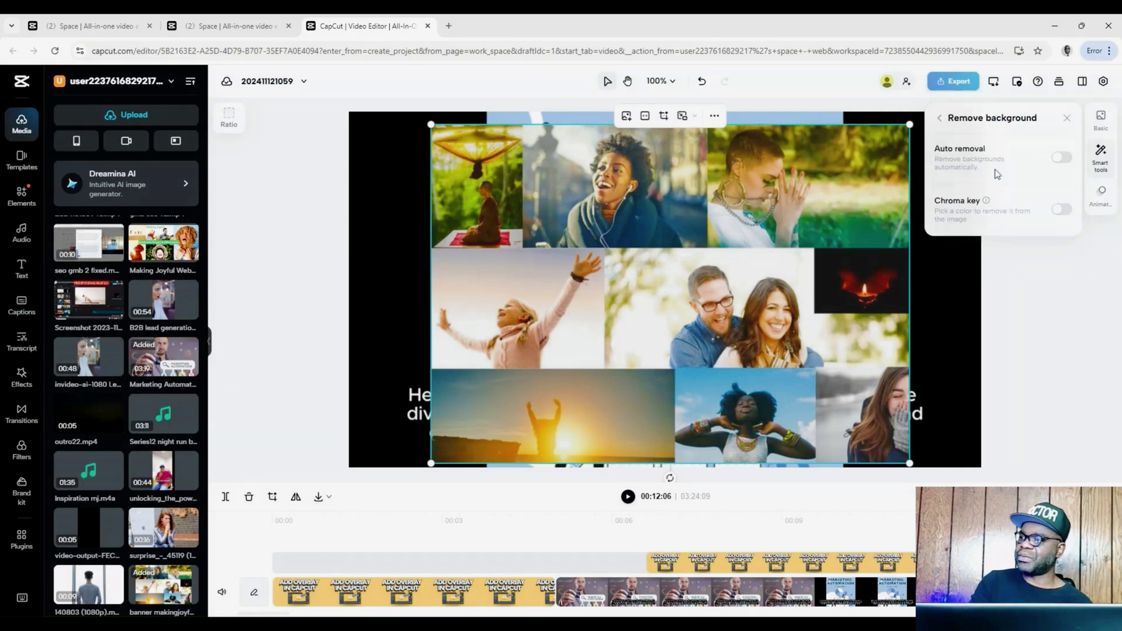
left_click(1062, 159)
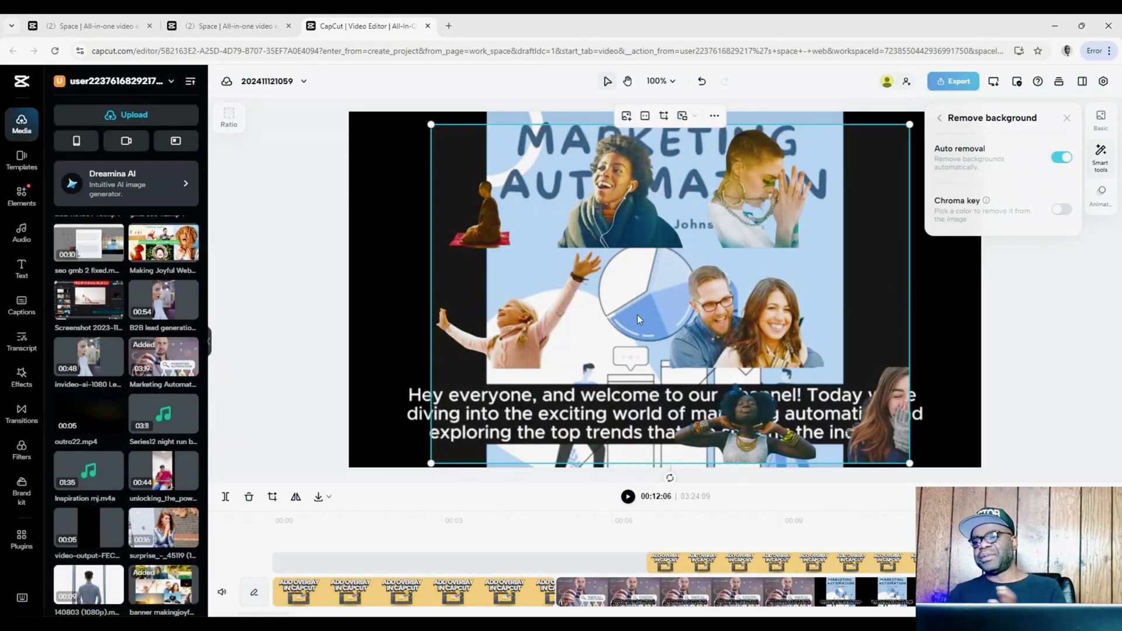
mouse_move(627, 231)
left_mouse_down()
mouse_move(569, 266)
mouse_move(575, 214)
mouse_move(637, 237)
mouse_move(630, 220)
left_mouse_up()
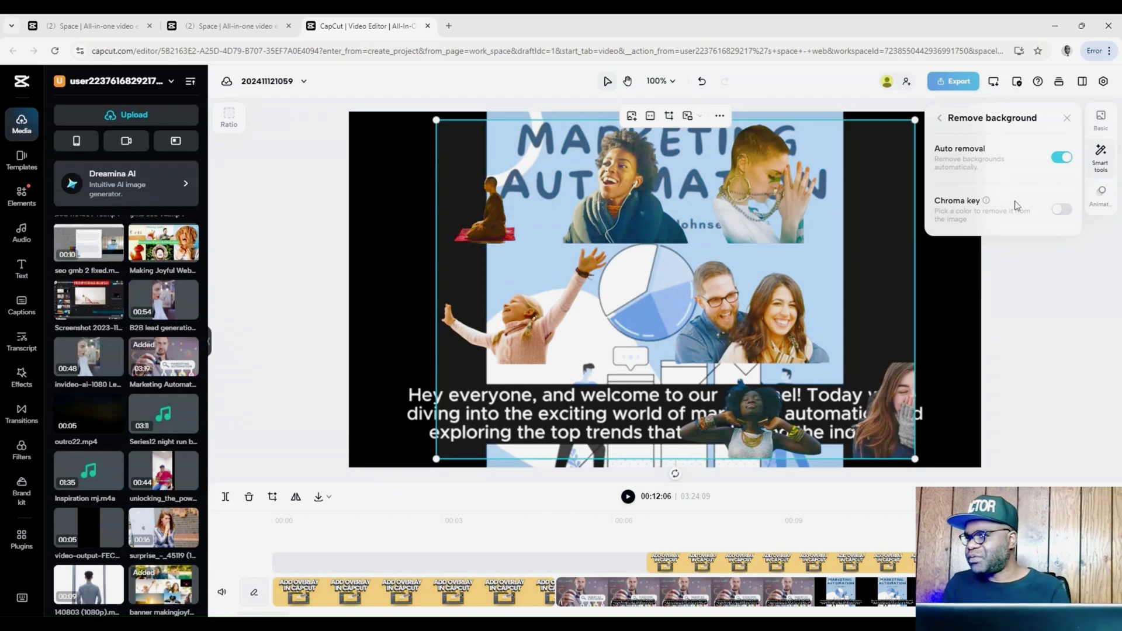
Step: Try the Rotate Out 2, Rotate, Shake Zoom and Zoom In exit animations on the banner overlay
left_click(1101, 204)
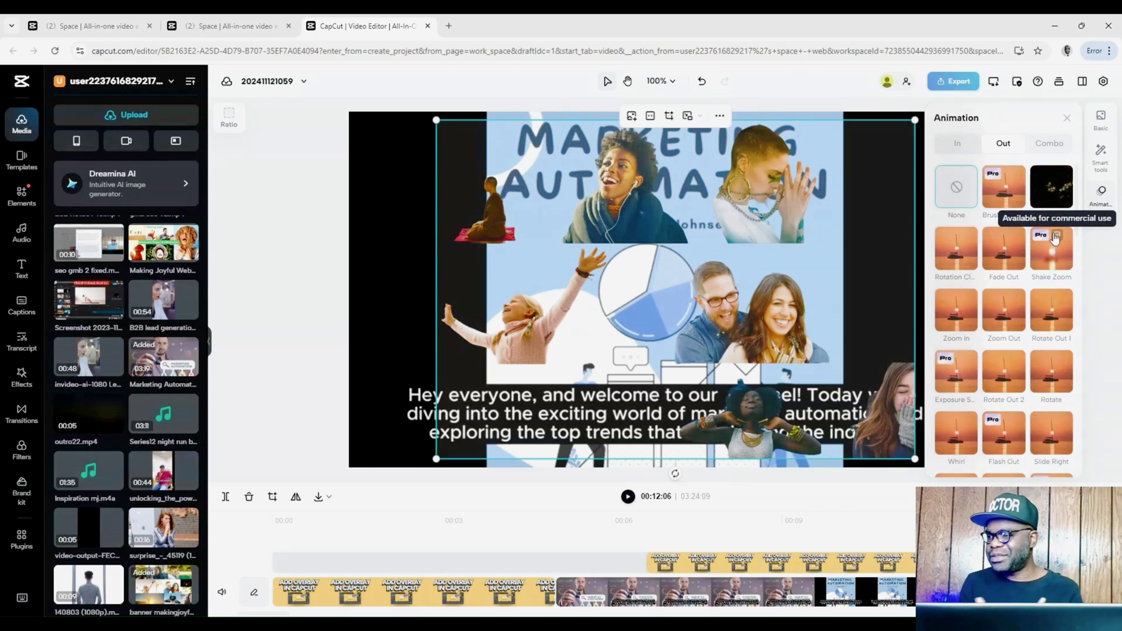
left_click(1025, 388)
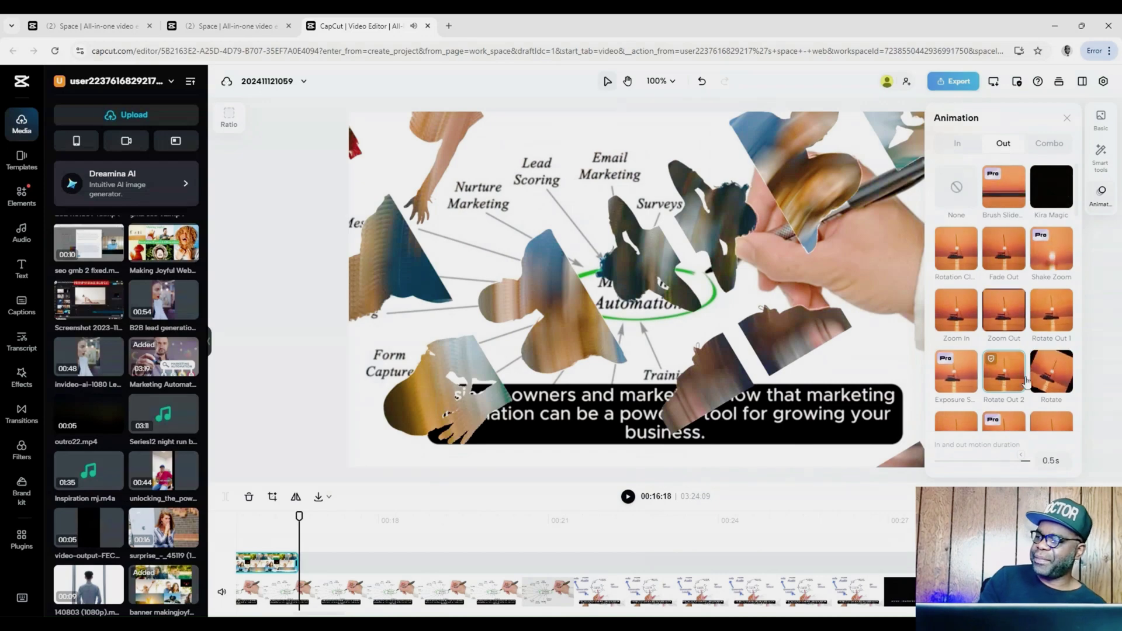
left_click(1045, 371)
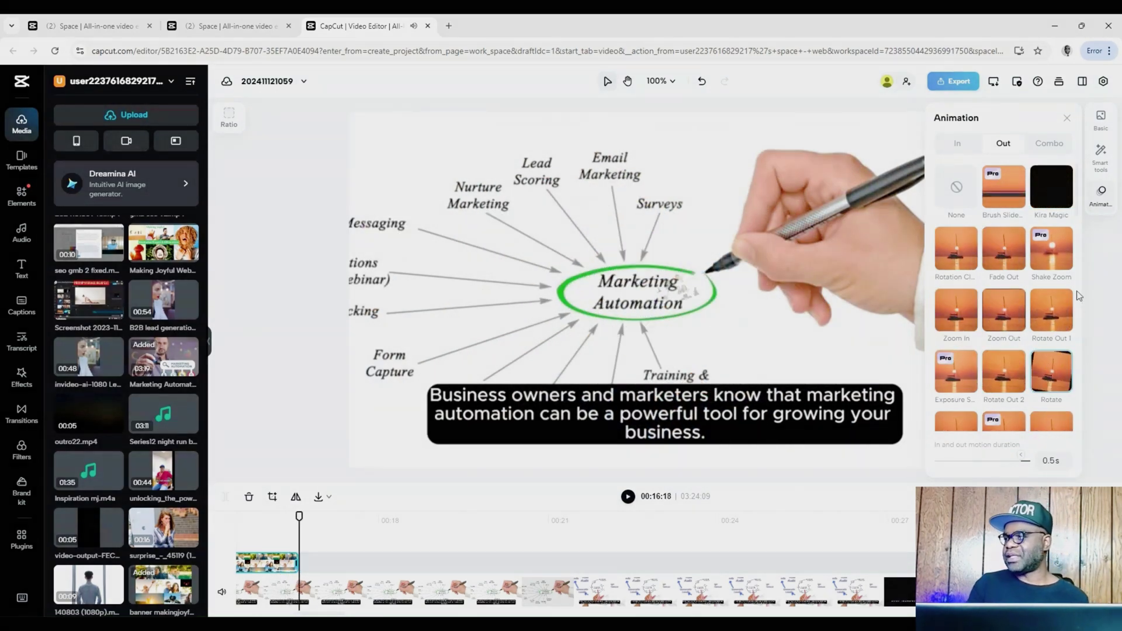
left_click(1052, 266)
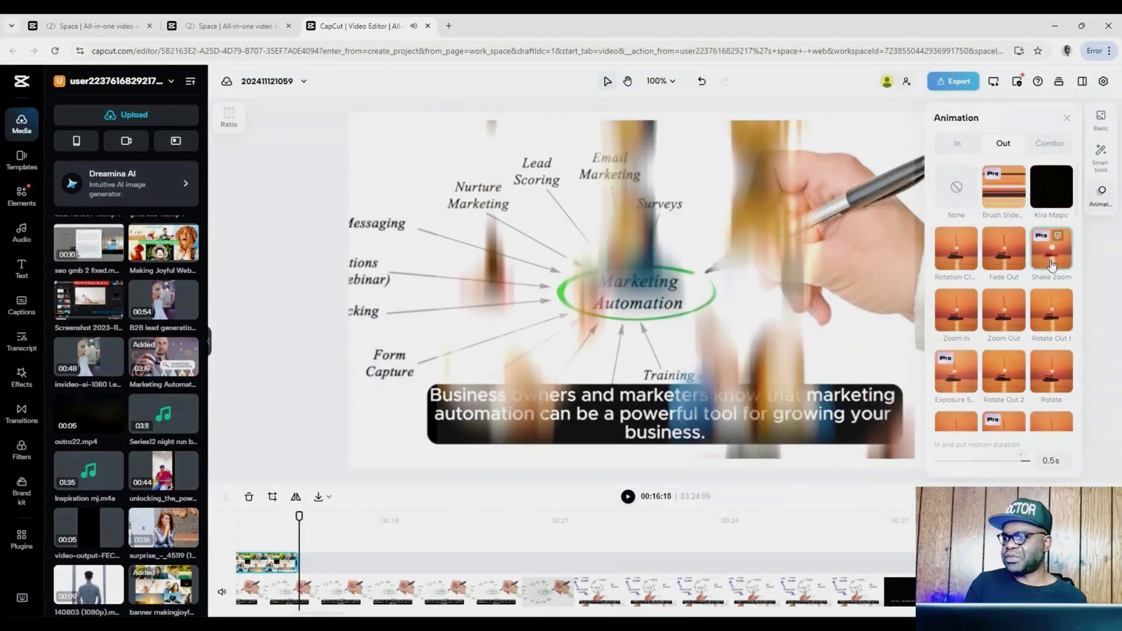
left_click(964, 316)
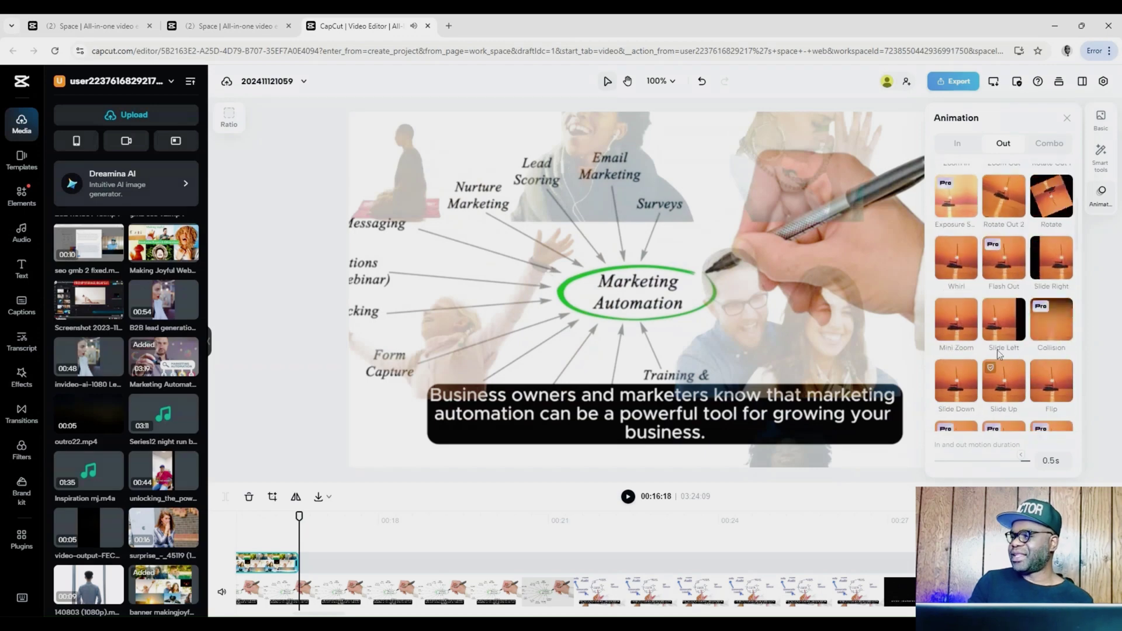
Step: Try the Slide Left, Collision and Slide Down exit animations on the banner overlay and apply Smoke
left_click(991, 342)
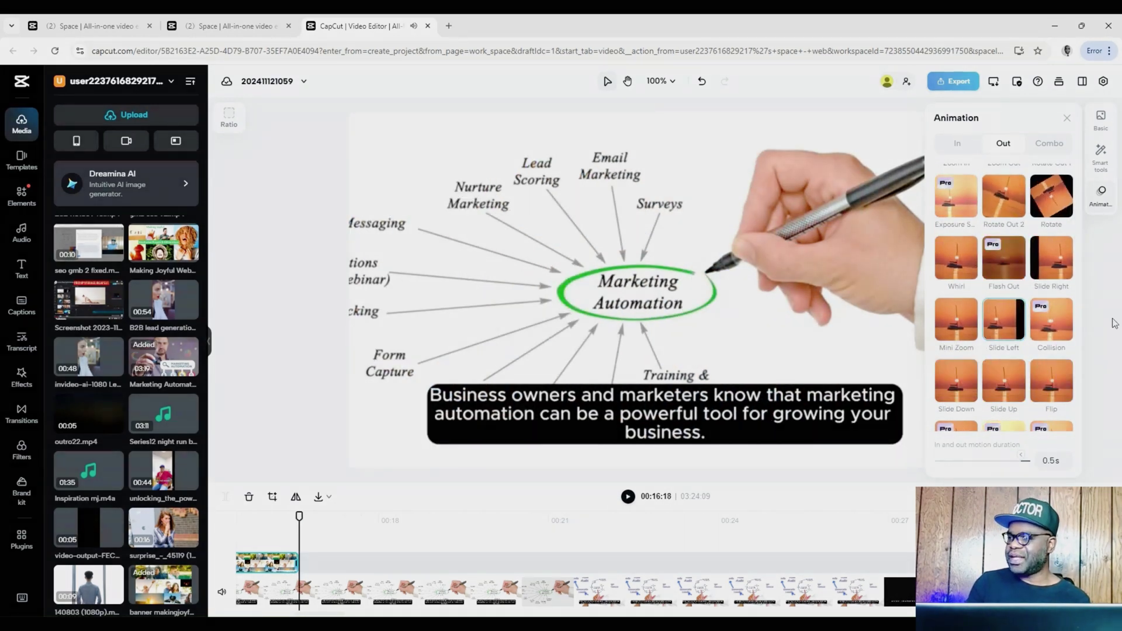
left_click(1058, 333)
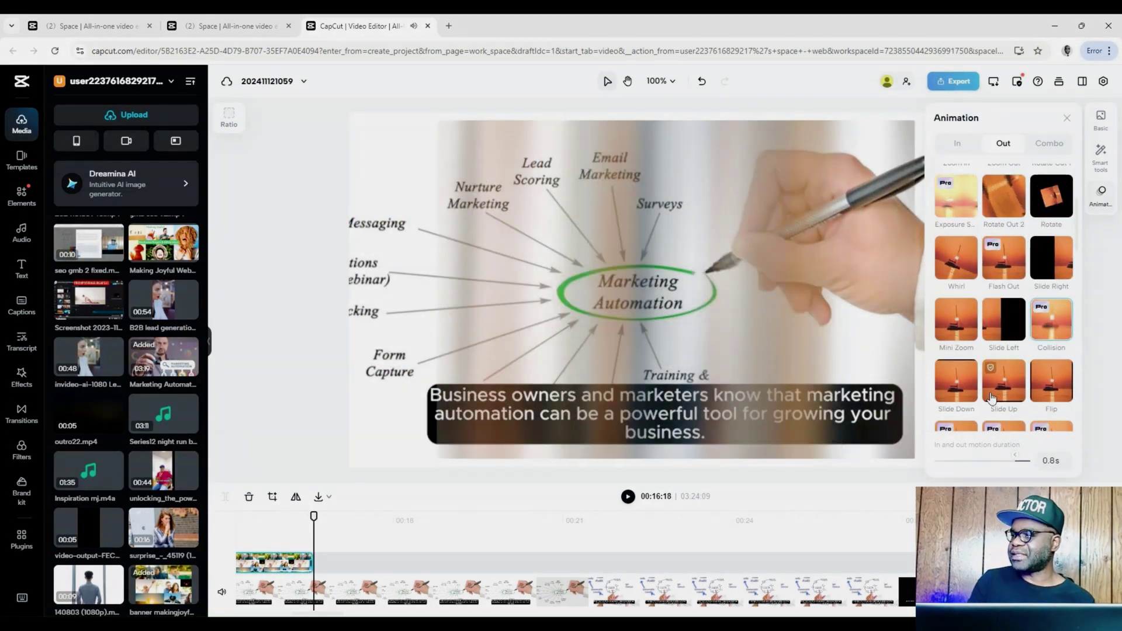
left_click(970, 382)
scroll(975, 374, "down", 2)
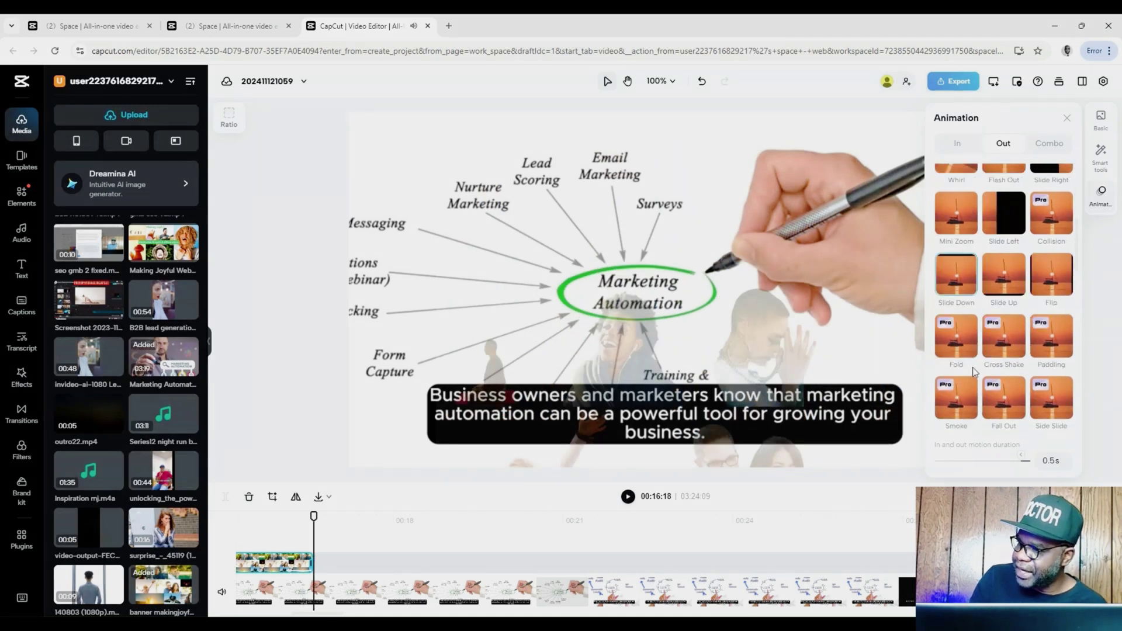
left_click(969, 348)
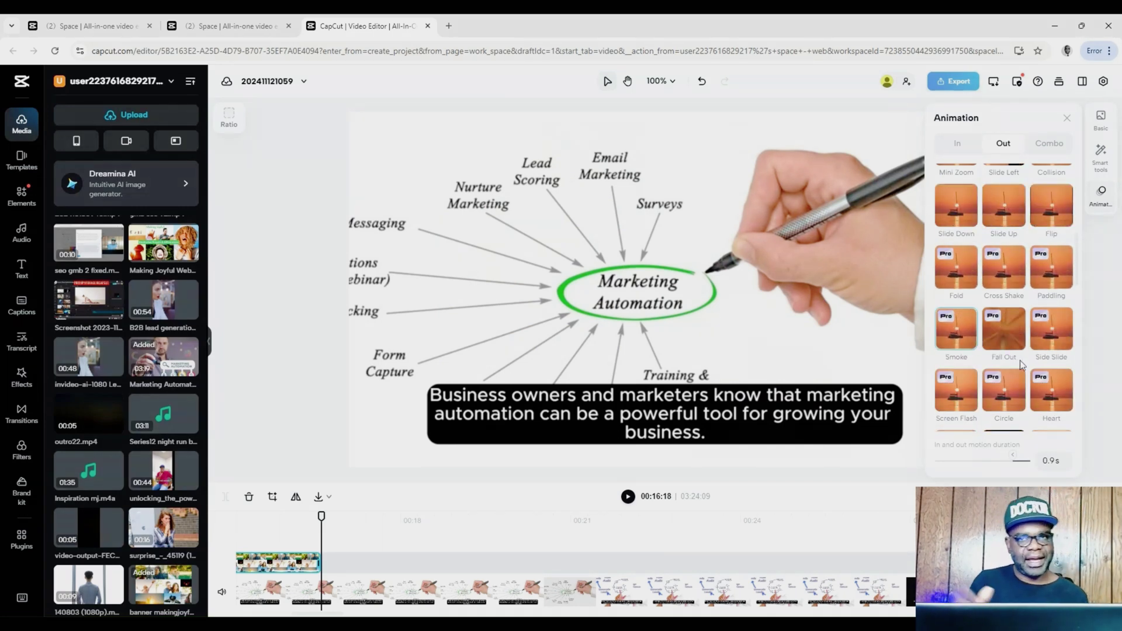
scroll(1038, 281, "up", 2)
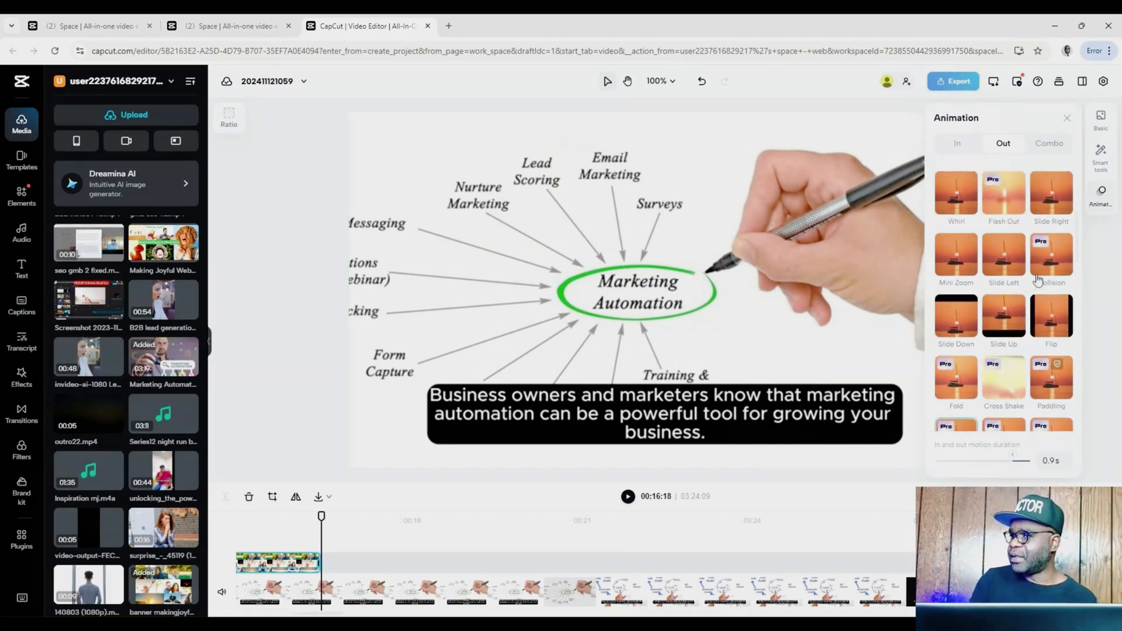